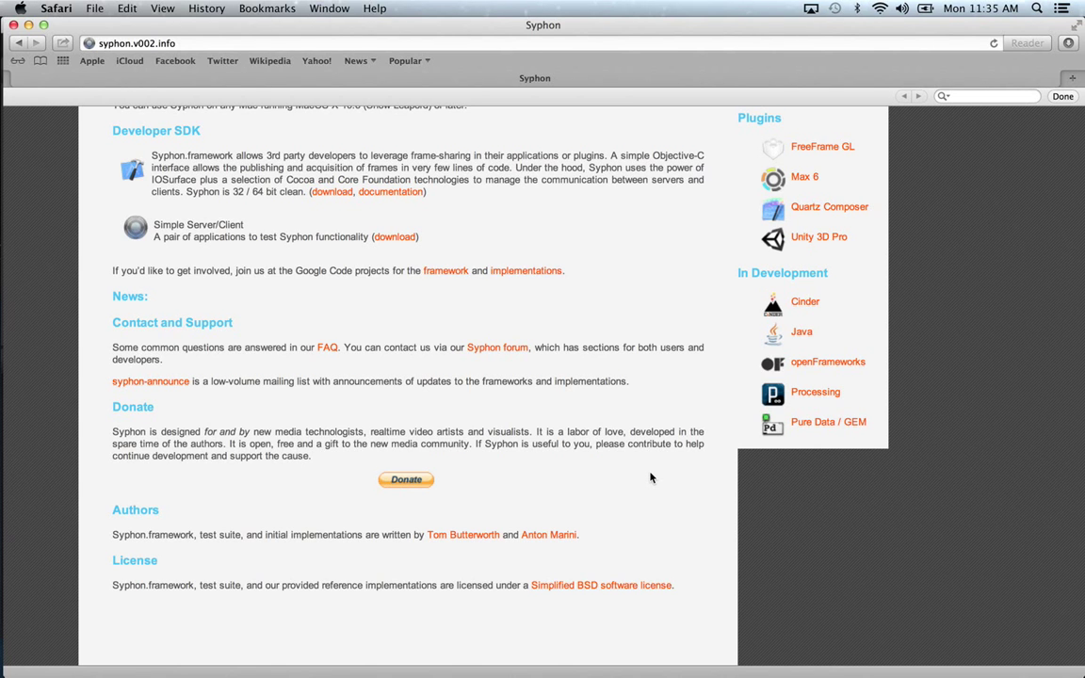
key("super+Tab")
key("super+Tab")
key("super+Tab")
key("super+Tab")
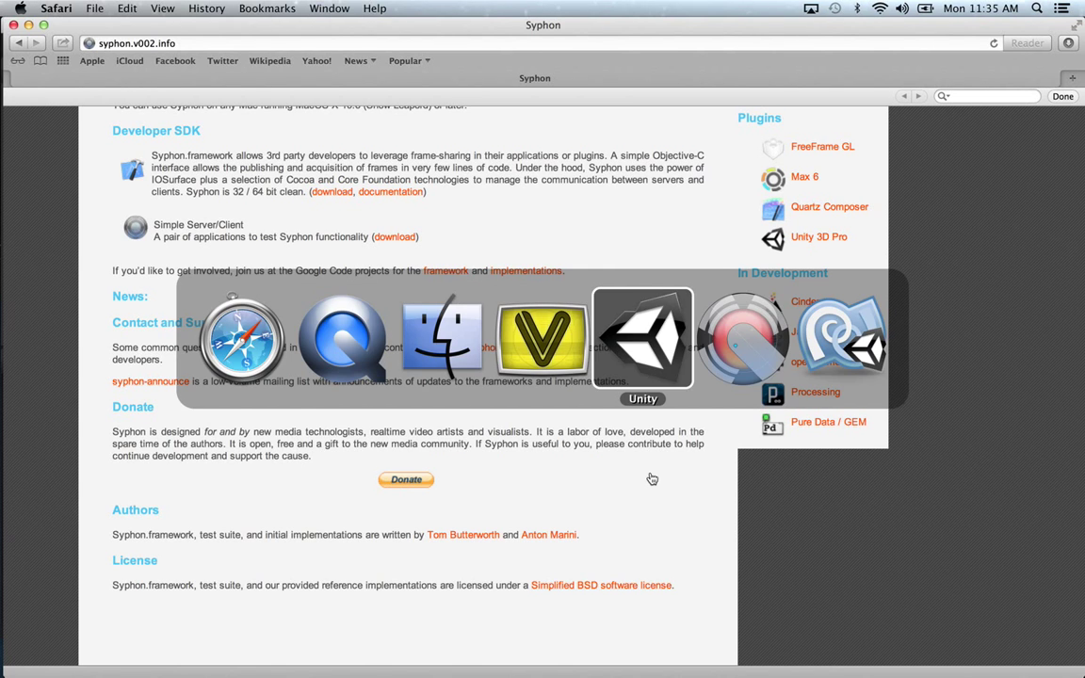
key("super+Tab")
key("super+Tab")
key("super+Tab")
key("super+Tab")
key("super+Tab")
key("super+Tab")
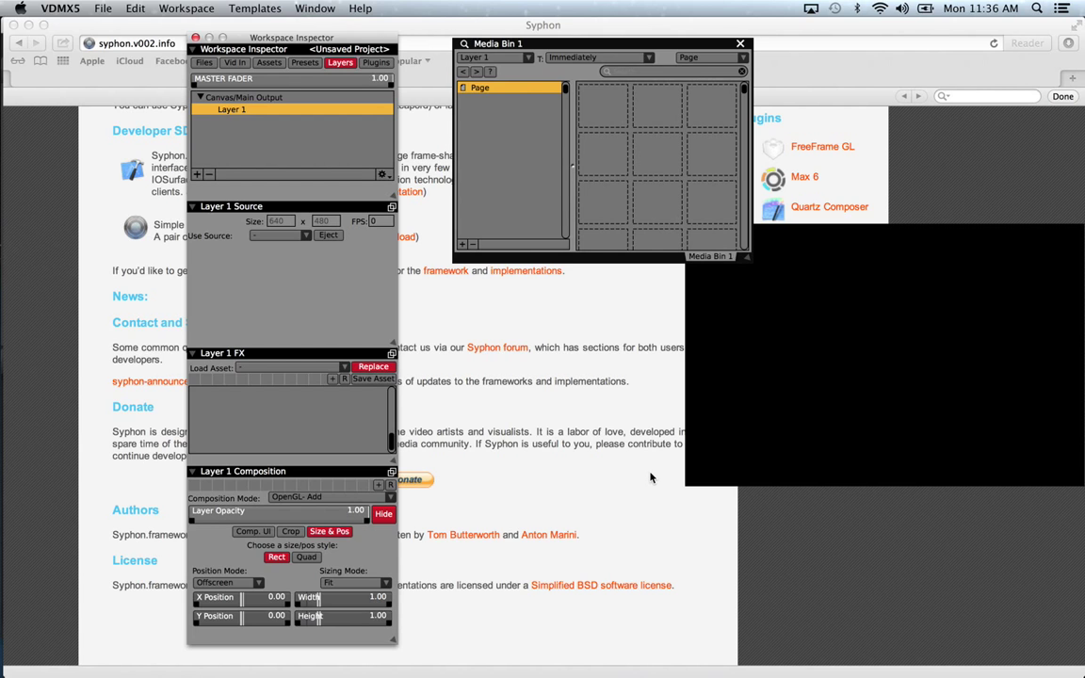
key("super+Tab")
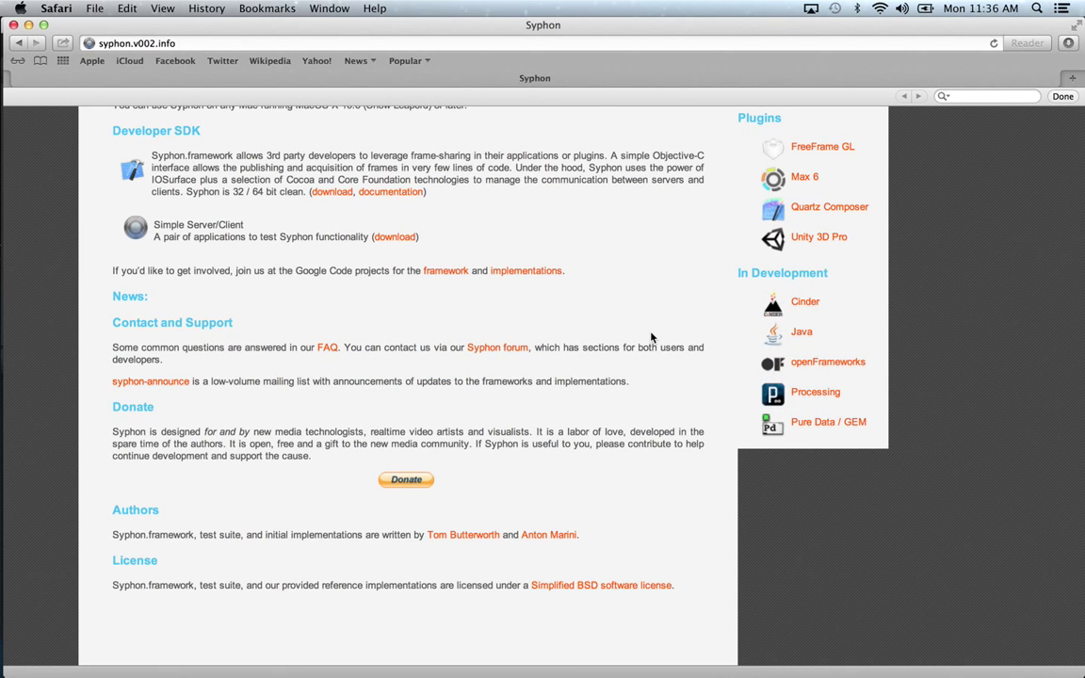
Look through the Syphon web page, including its lists of supported applications and plugins.
scroll(650, 338, "up", 10)
scroll(651, 337, "down", 10)
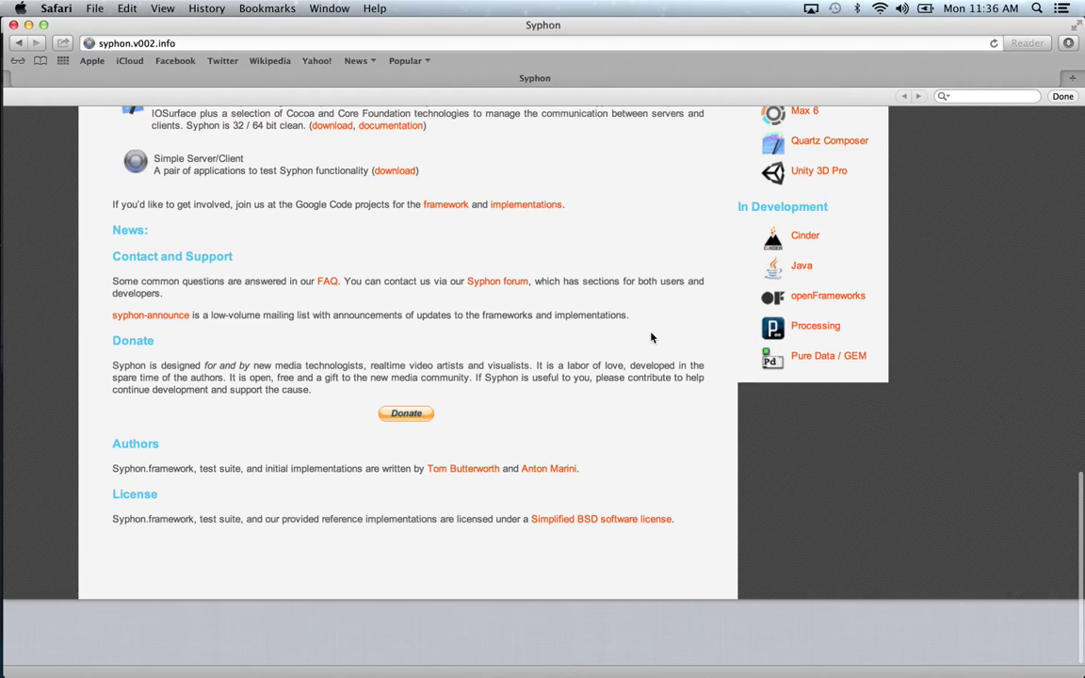
scroll(651, 337, "up", 5)
scroll(651, 337, "up", 5)
scroll(651, 337, "down", 7)
scroll(651, 337, "up", 6)
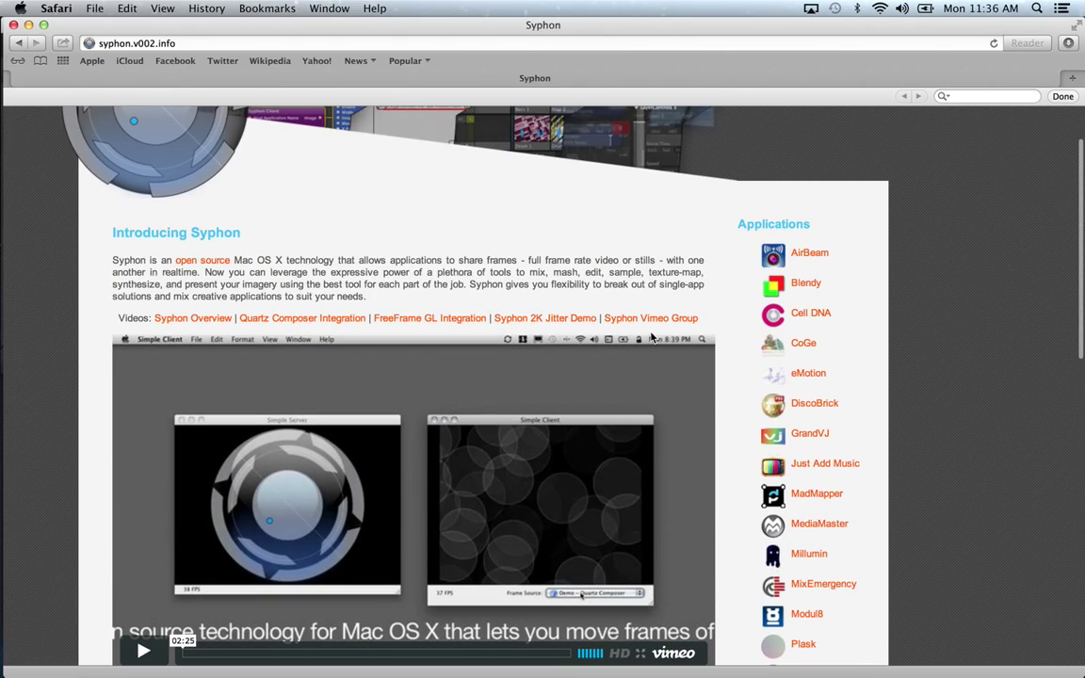
scroll(651, 337, "down", 10)
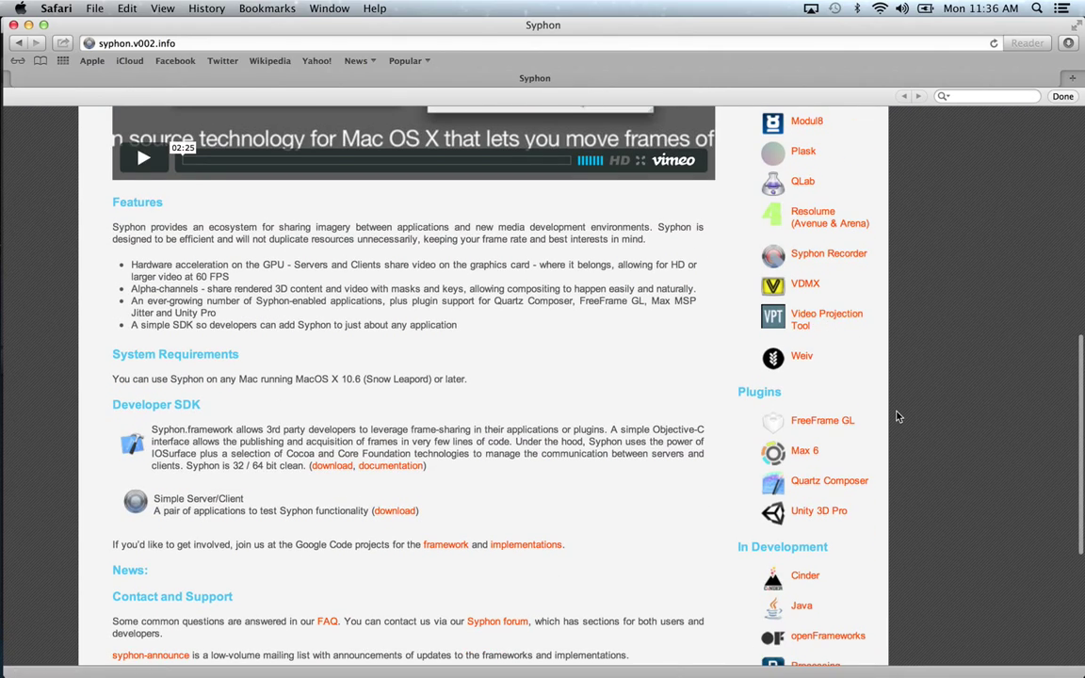
scroll(897, 412, "down", 4)
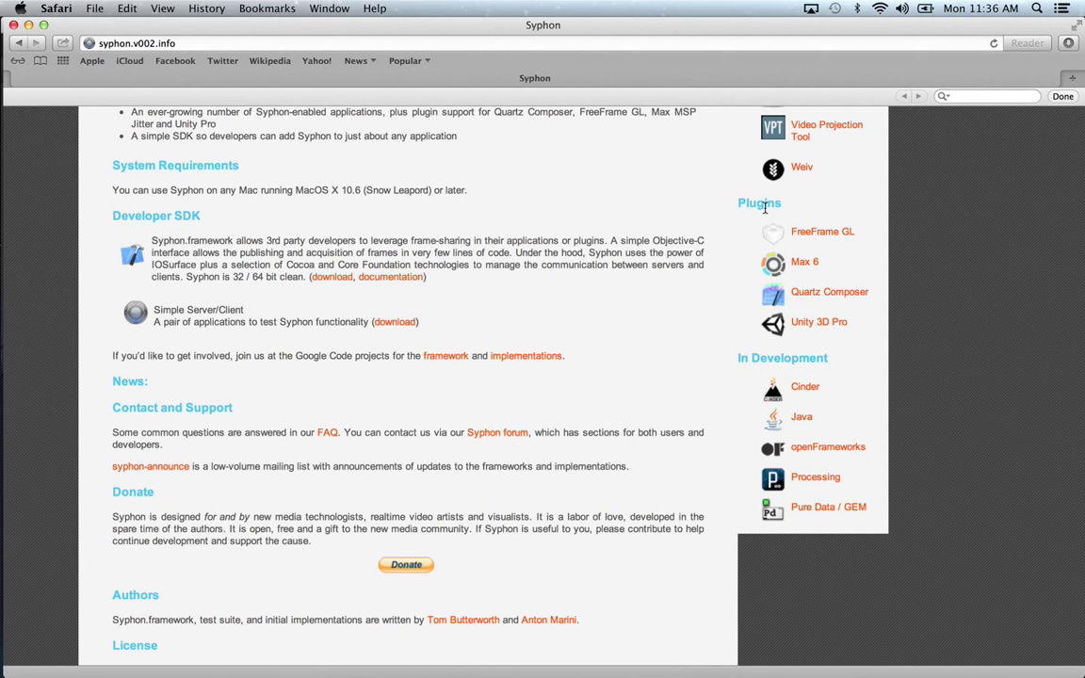
Switch to Finder and preview the Read Me file in the Syphon for Unity download folder.
key("super+Tab")
key("super+Tab")
key("super+Tab")
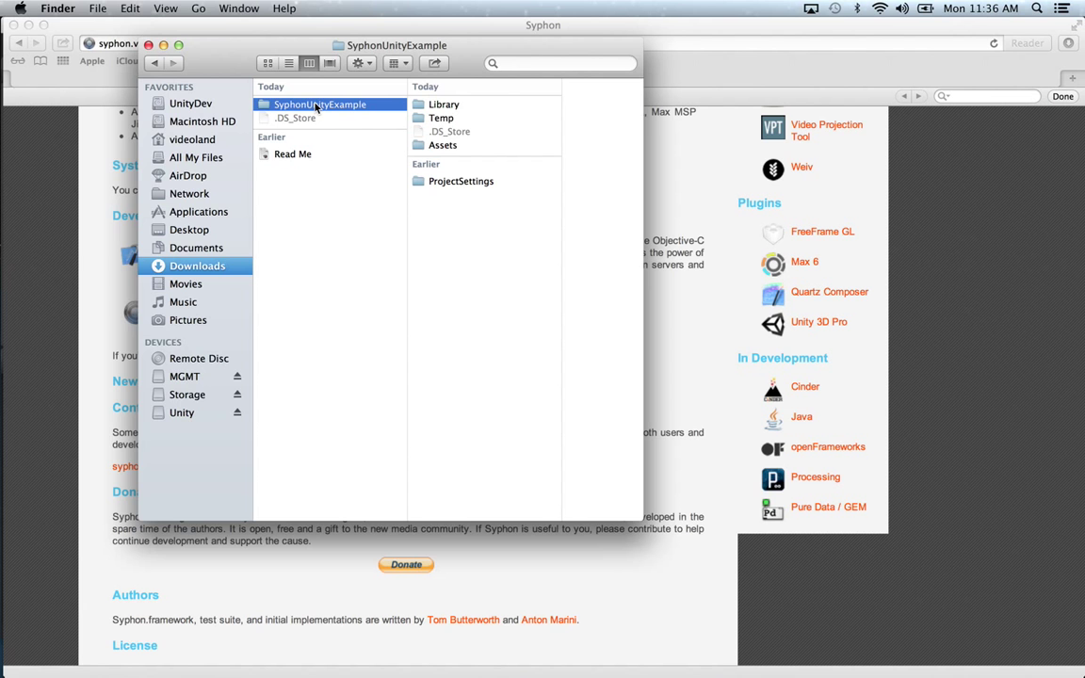
left_click(313, 105)
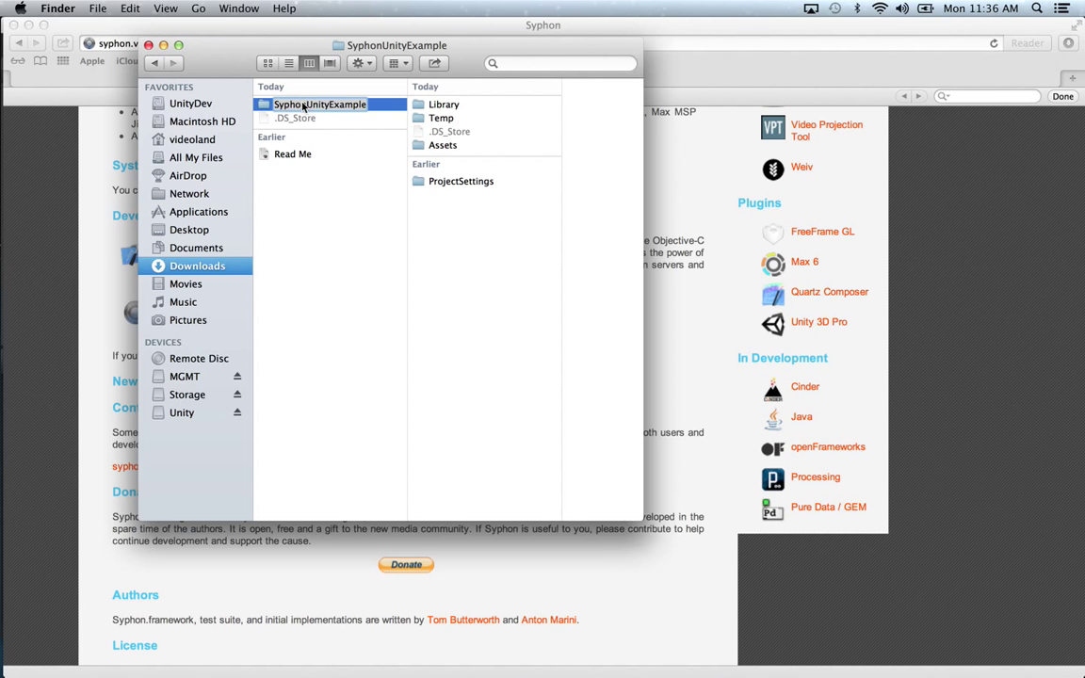
left_click(299, 155)
key("space")
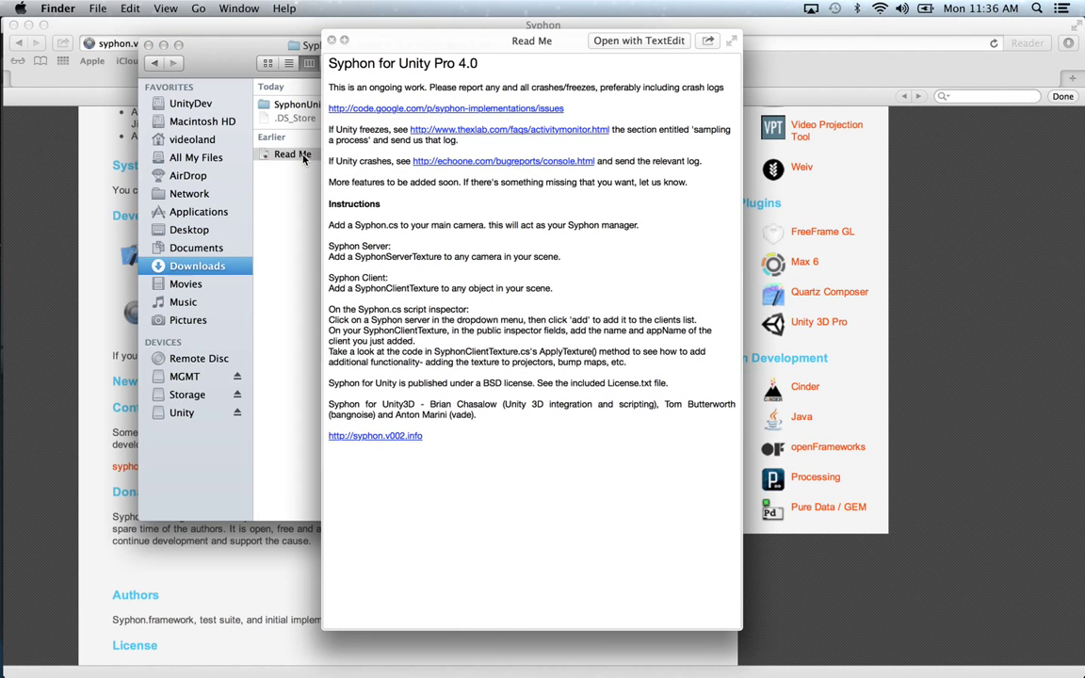
key("space")
Browse into the Assets folder of SyphonUnityExample and examine the contents of its Editor folder.
key("Up")
key("Up")
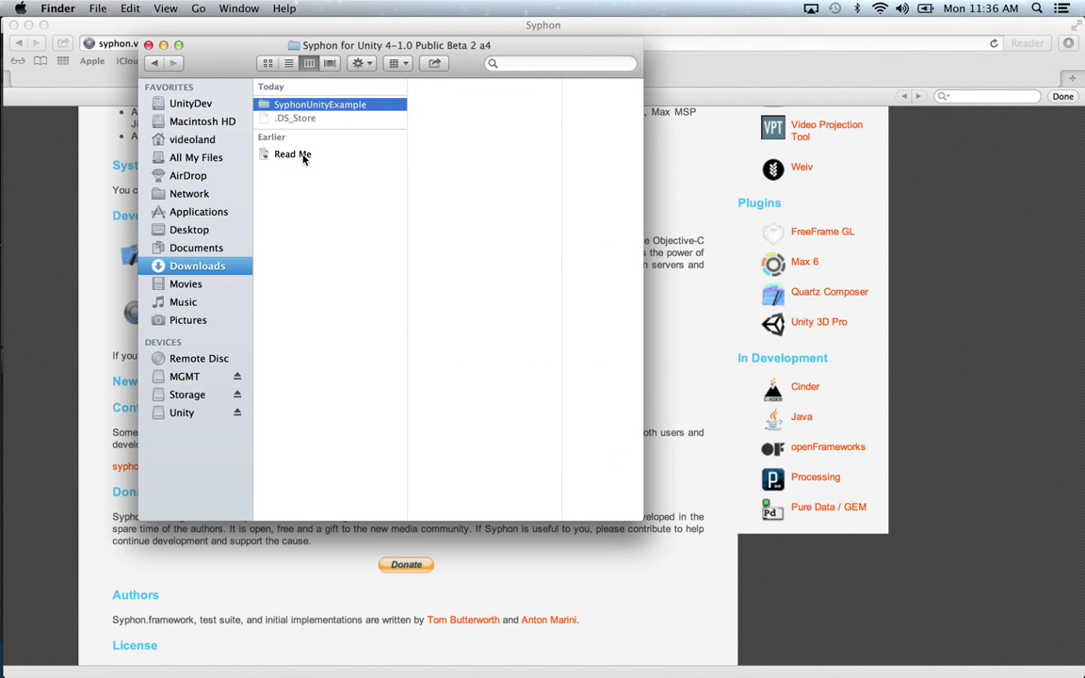
key("Right")
key("Down")
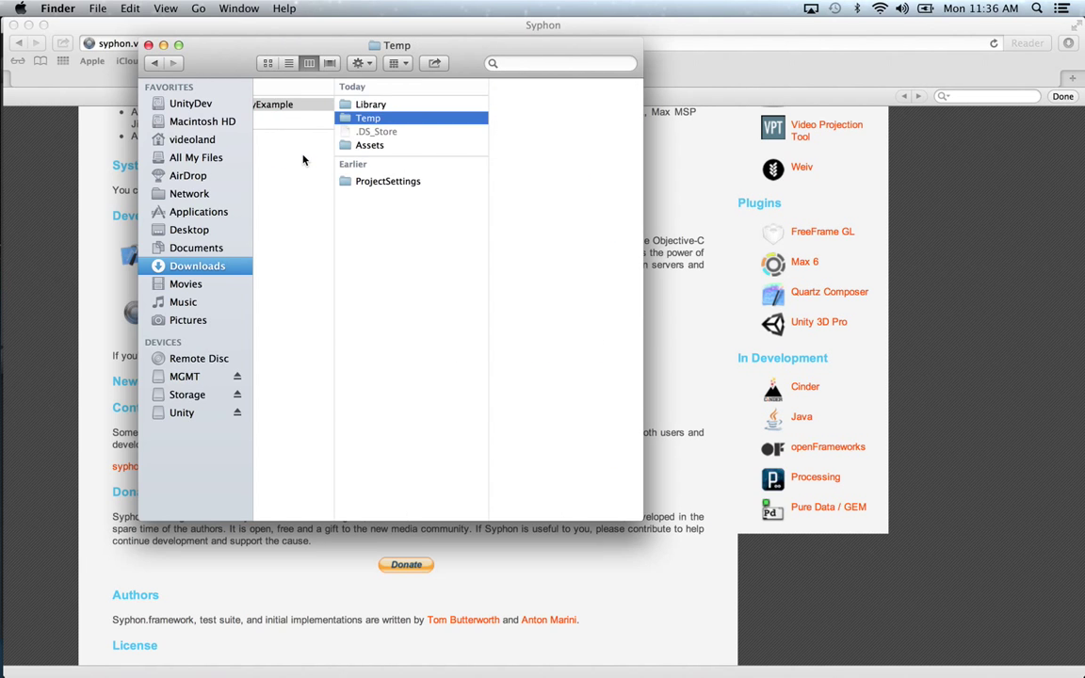
key("Down")
key("Down")
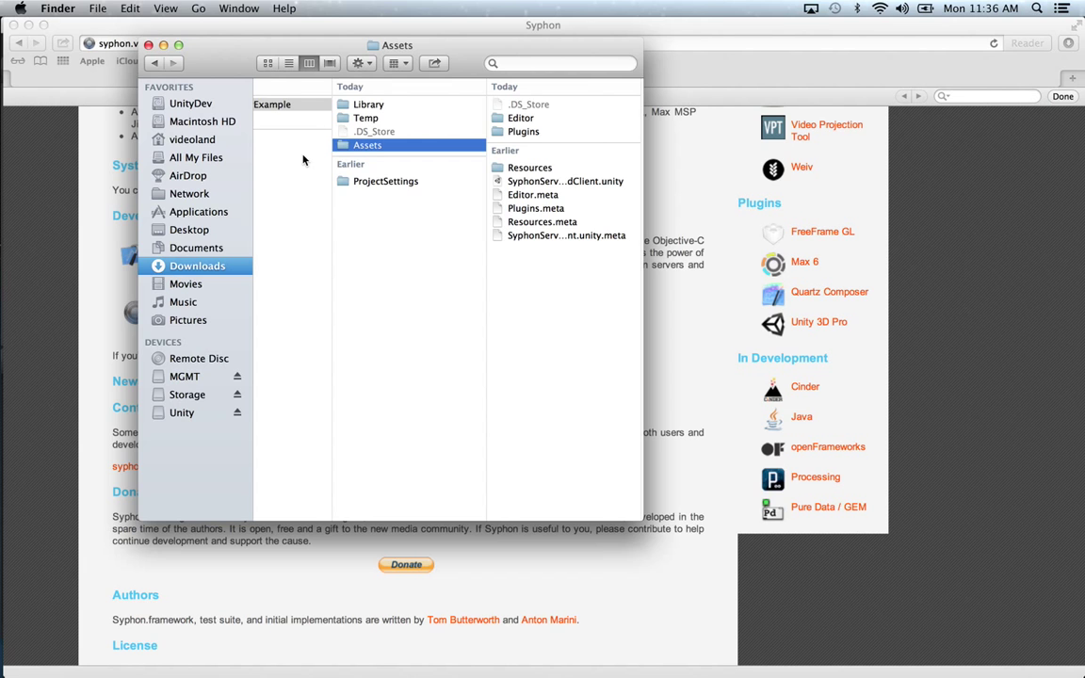
key("Down")
key("Up")
left_click(546, 118)
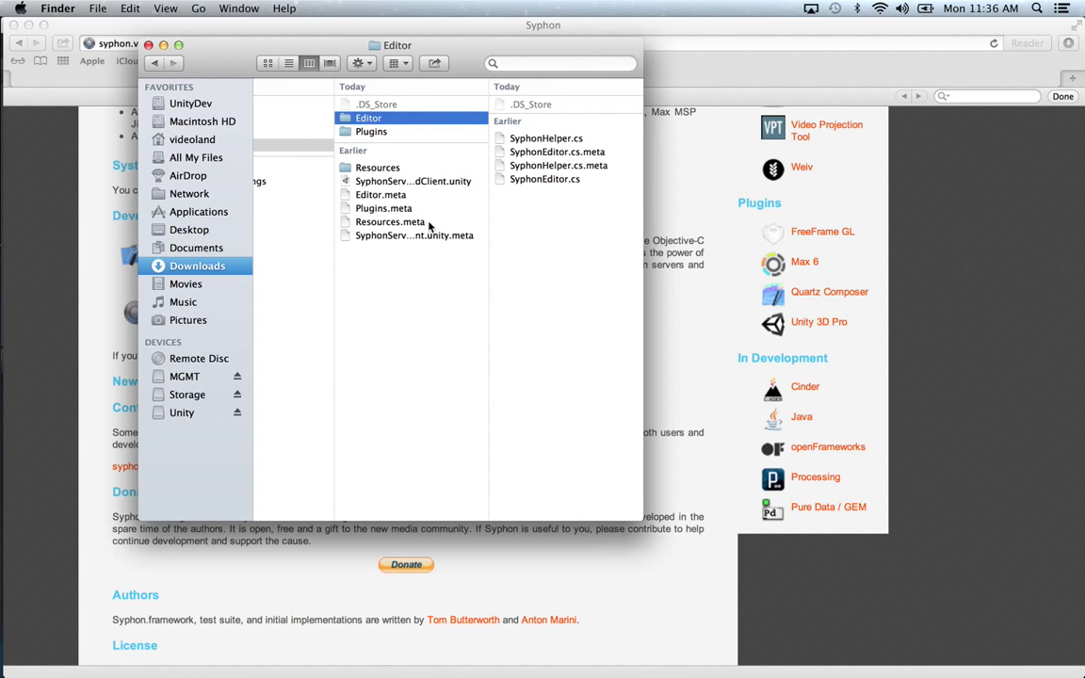
Examine the contents of the Plugins folder inside Assets and return to the Assets folder.
key("Left")
left_click(443, 132)
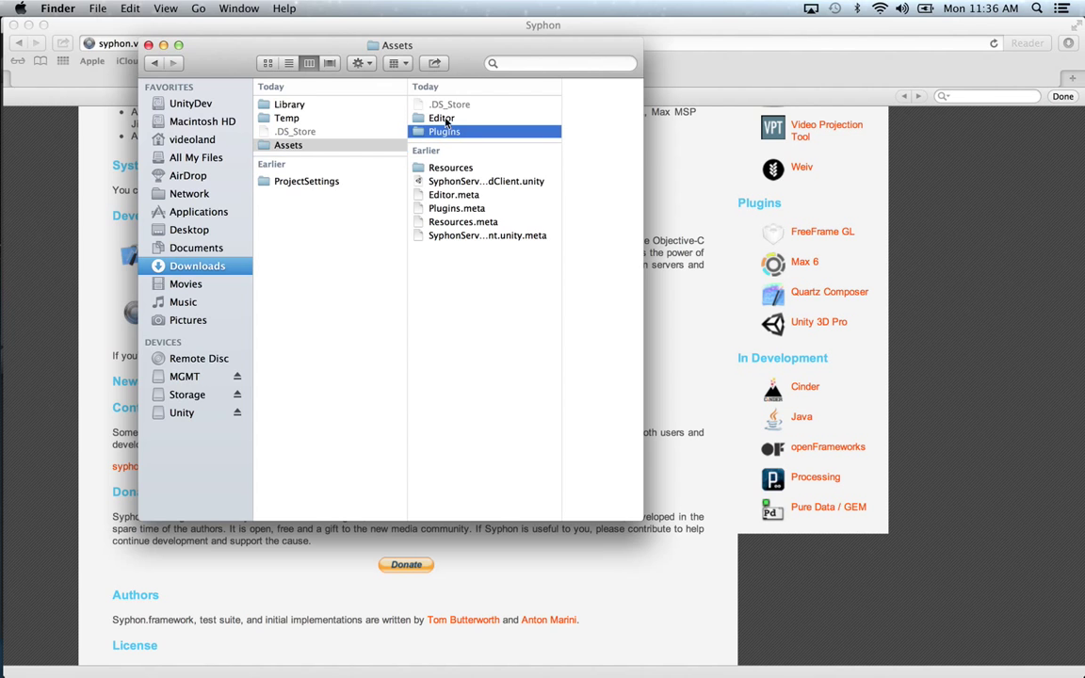
left_click(395, 118)
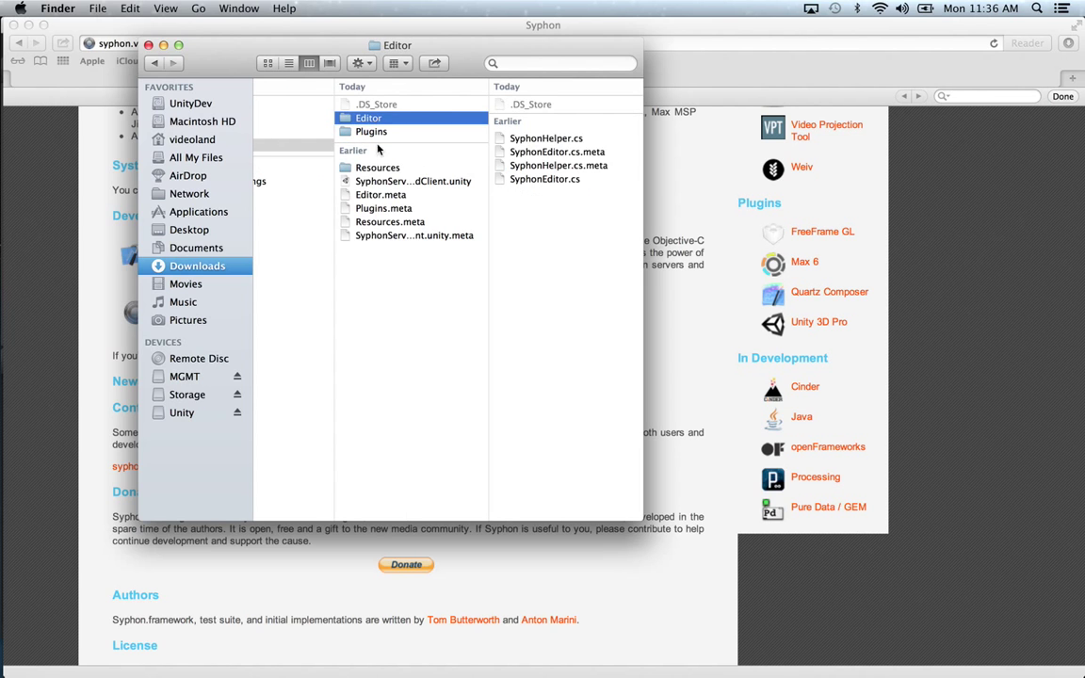
left_click(397, 236, "shift")
key("Up")
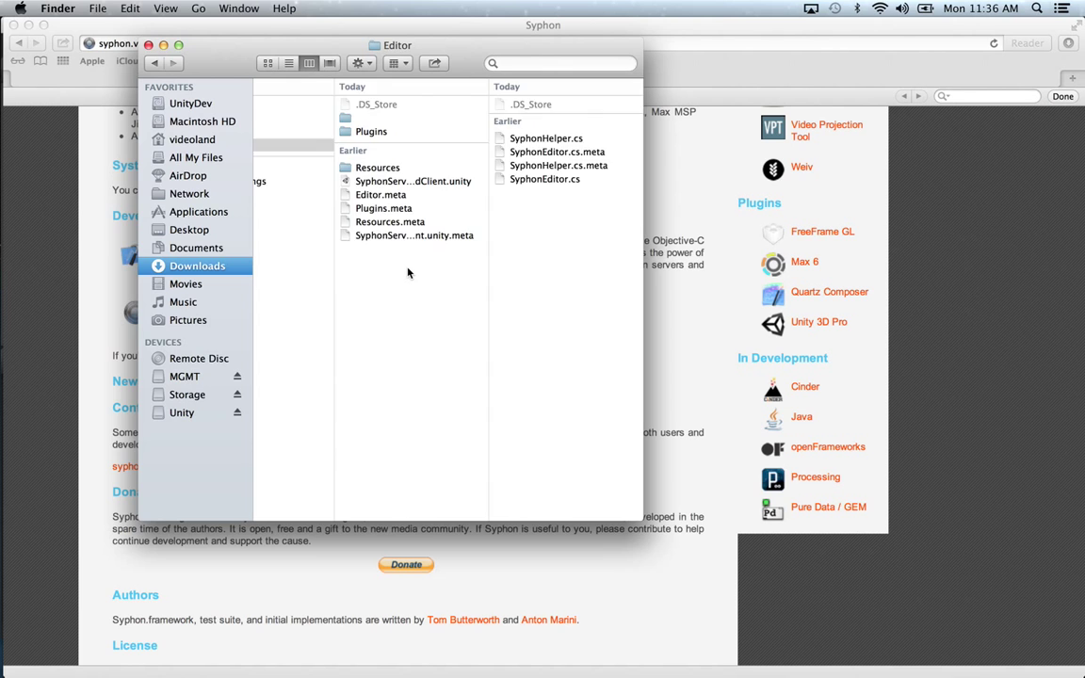
key("Left")
left_click(444, 132)
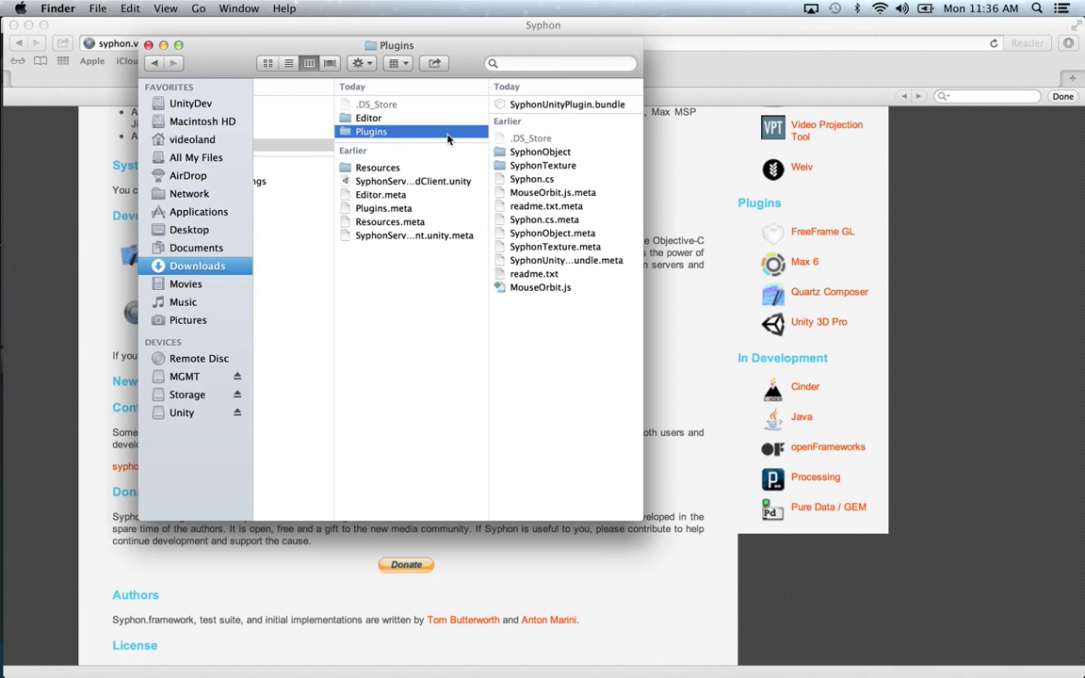
left_click(400, 272)
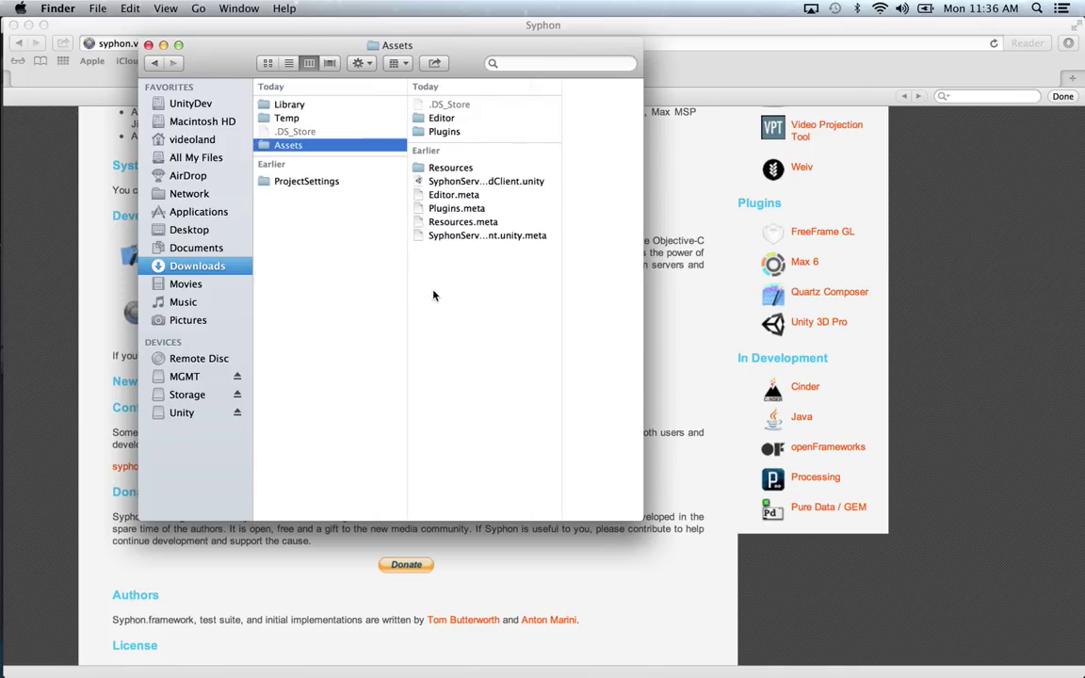
Open the SyphonServerAndClient.unity scene from the Assets folder in Unity and create a new scene in that project.
key("super+Tab")
key("super+Tab")
key("super+Tab")
key("super+Tab")
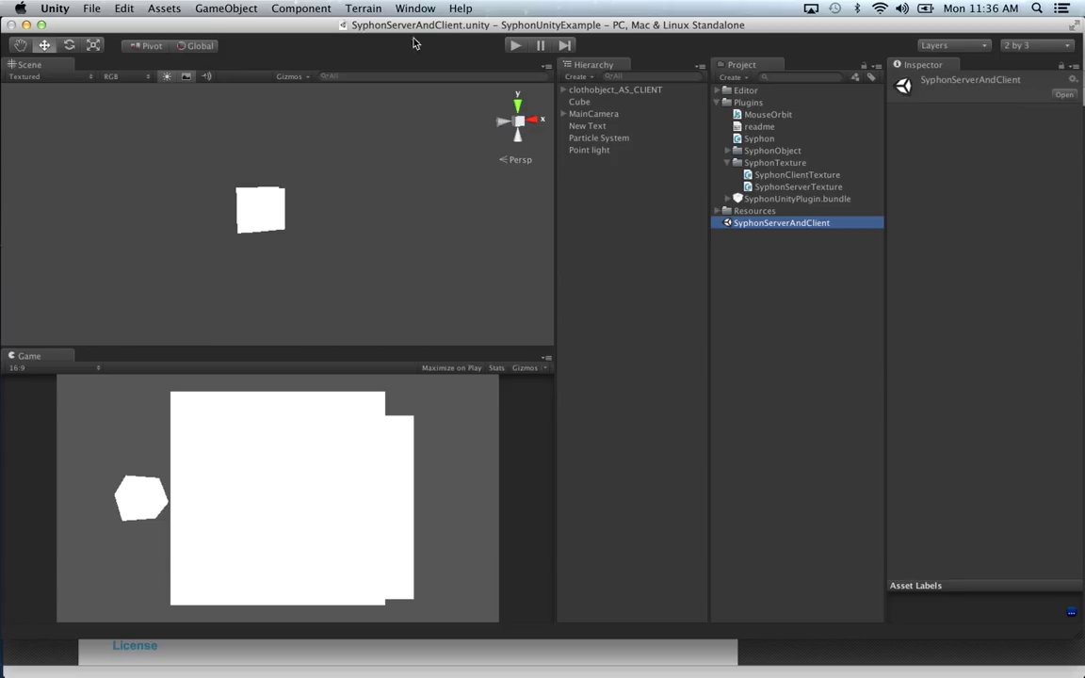
key("super+Tab")
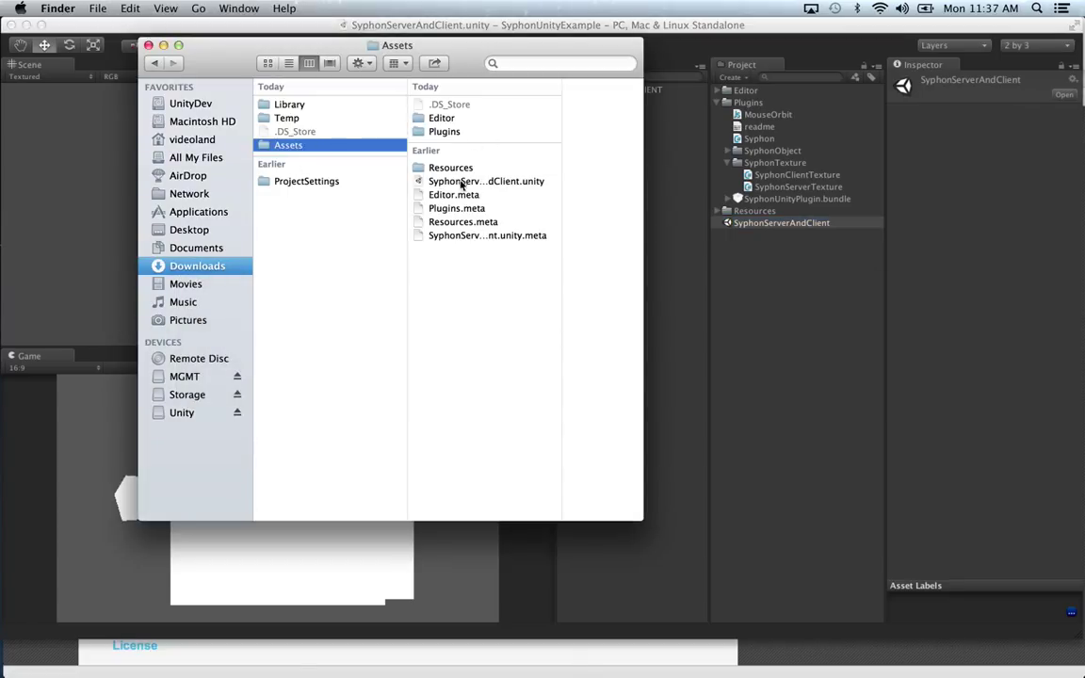
left_click(462, 182)
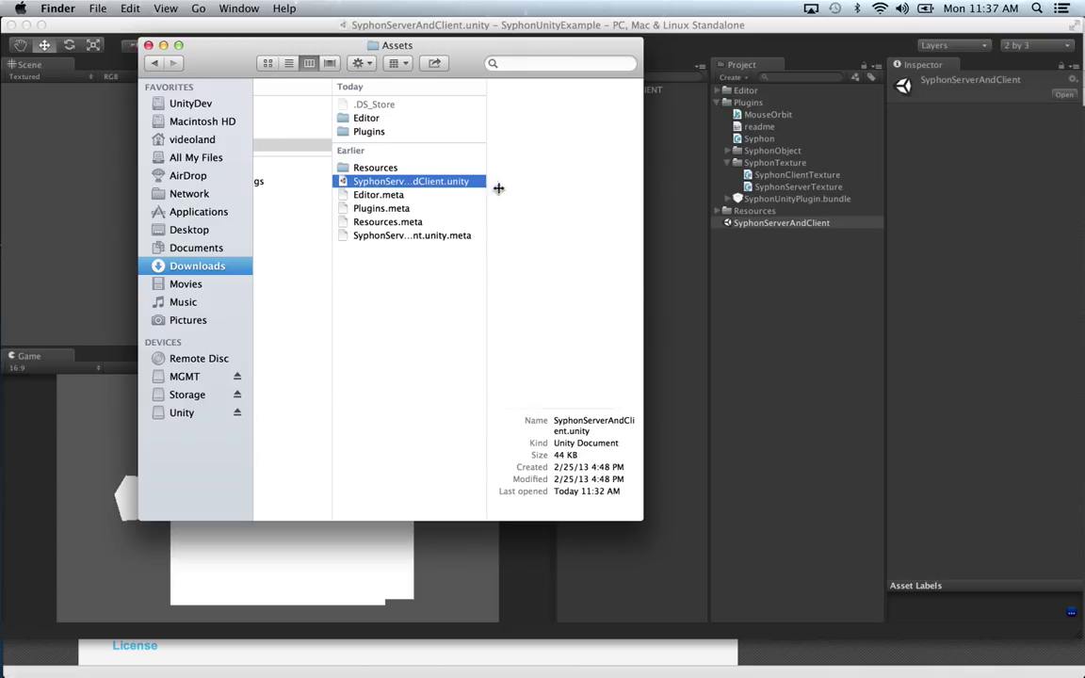
double_click(443, 182)
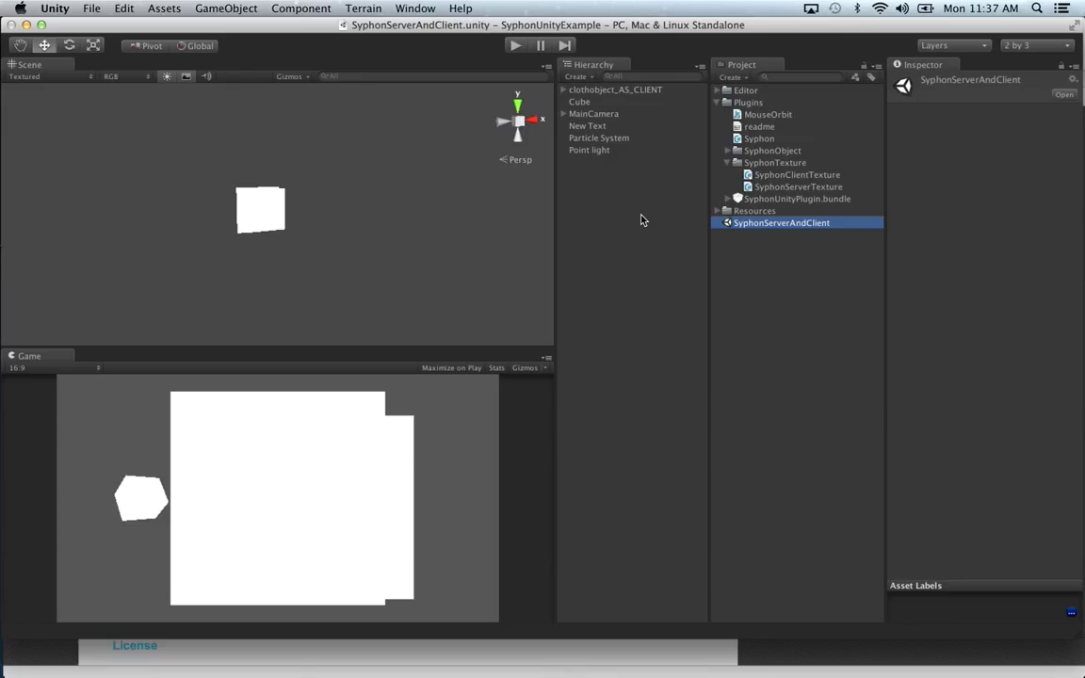
left_click(405, 140)
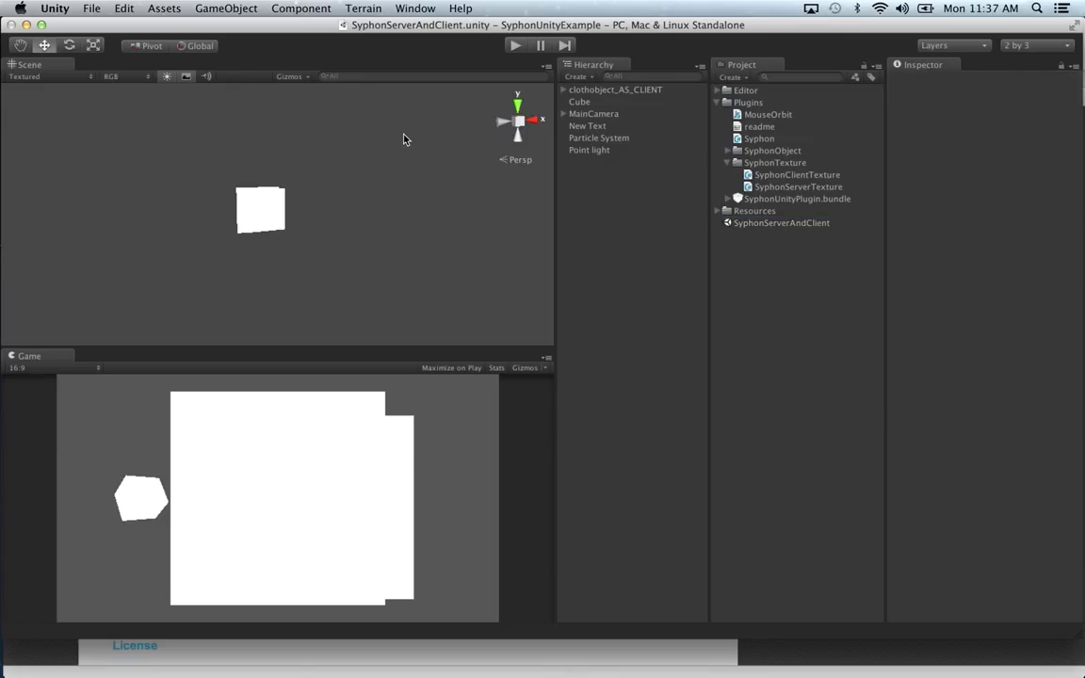
key("super+n")
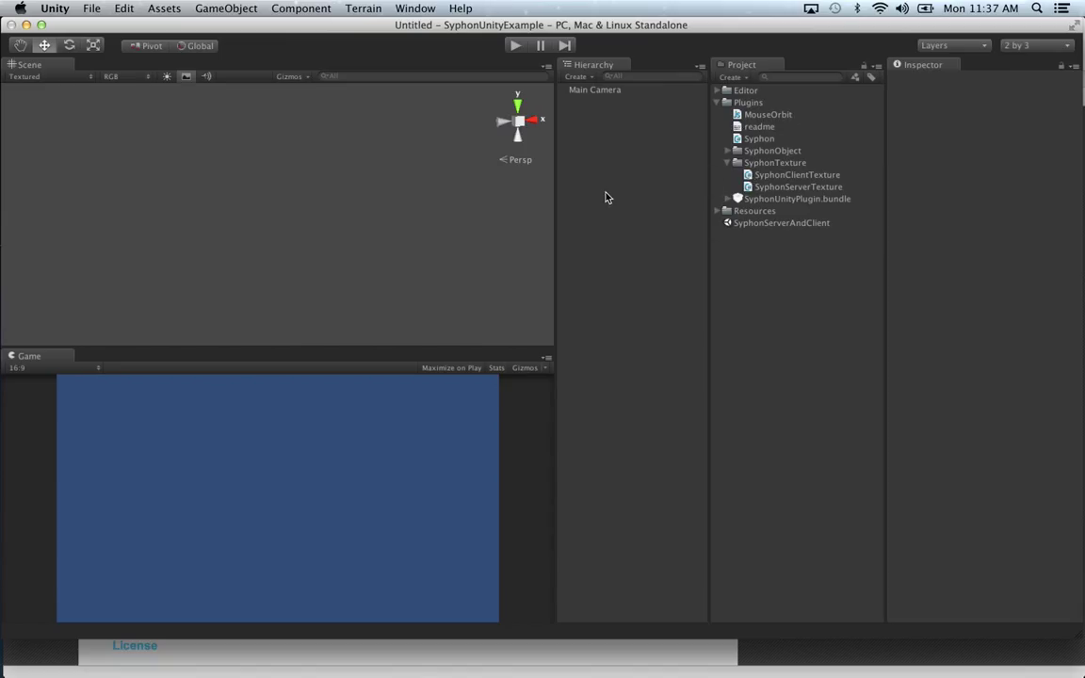
Switch to VDMX5, move the Workspace Inspector aside and add a Syphon Output plugin, placing its window beside the Media Bin.
key("super+Tab")
key("super+Tab")
key("super+Tab")
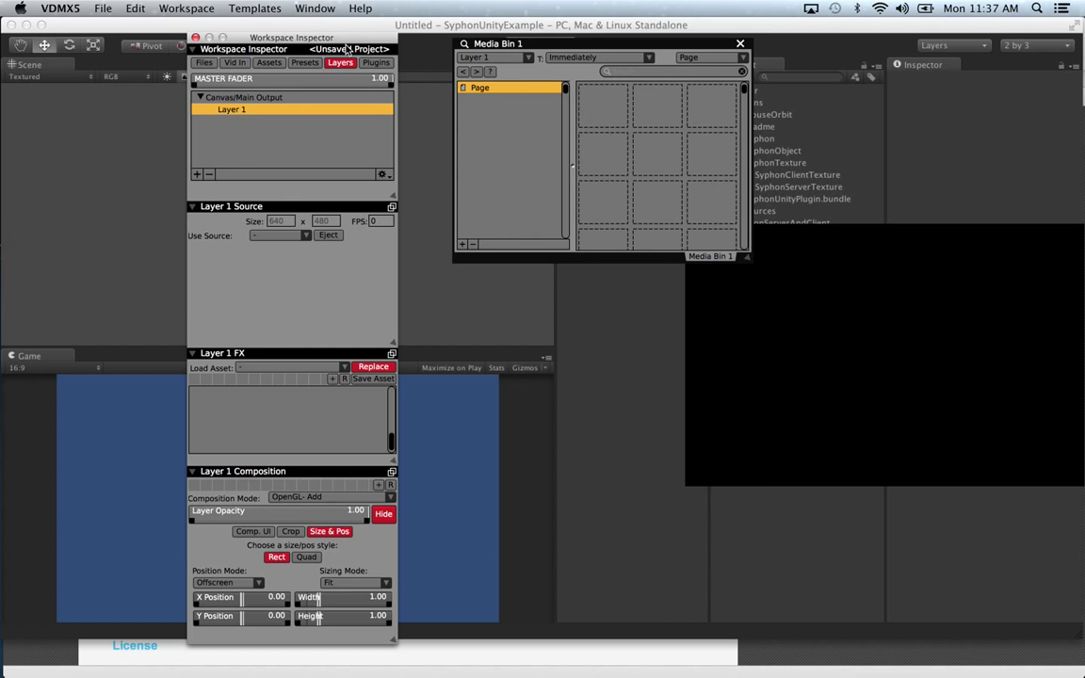
left_click_drag(347, 48, 969, 33)
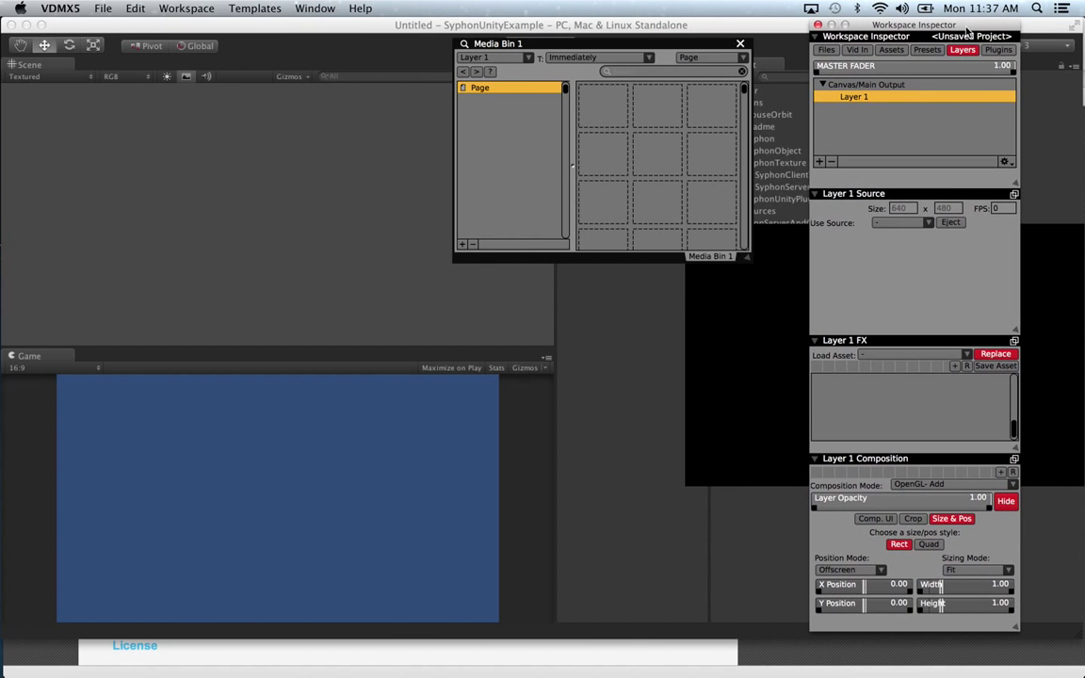
left_click(998, 49)
left_click(819, 164)
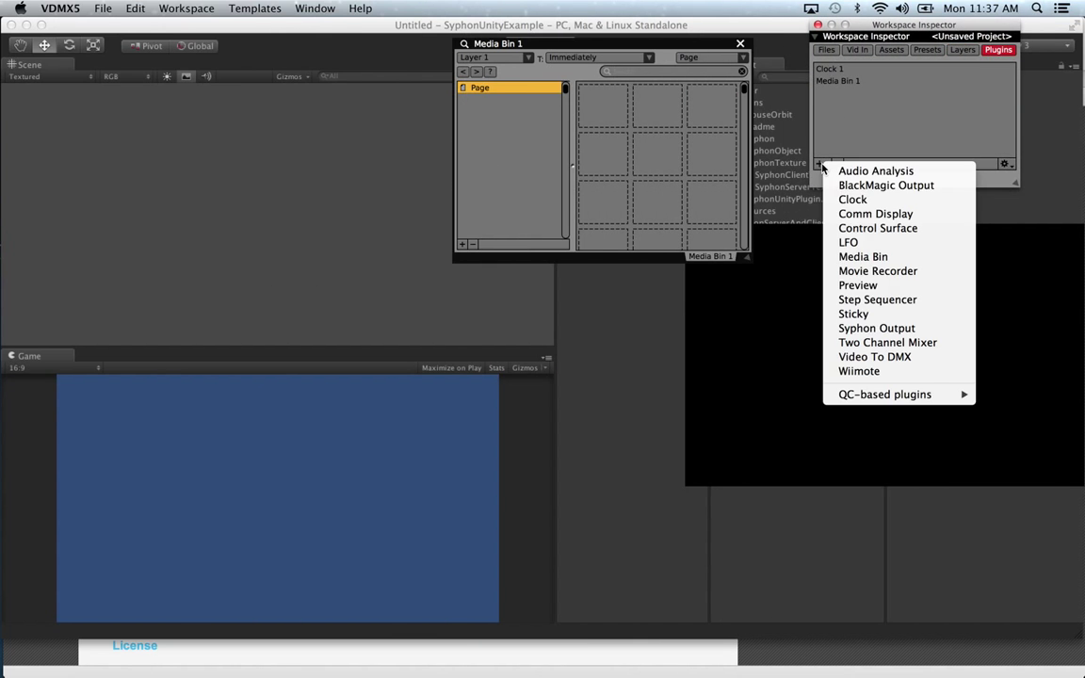
left_click(853, 328)
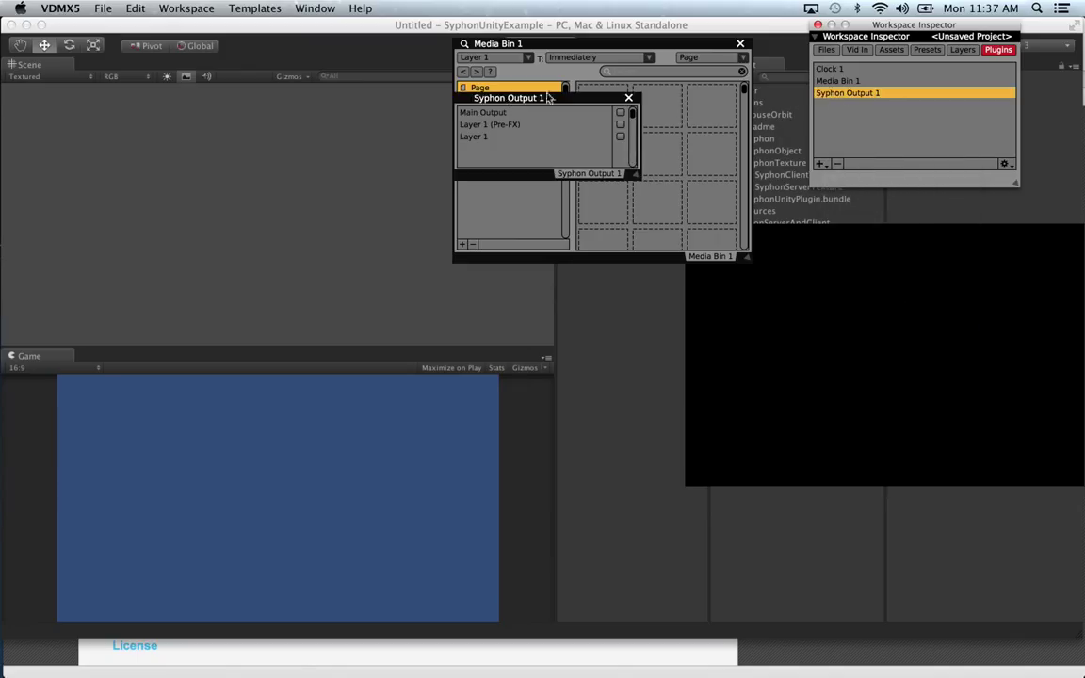
left_click_drag(573, 98, 382, 51)
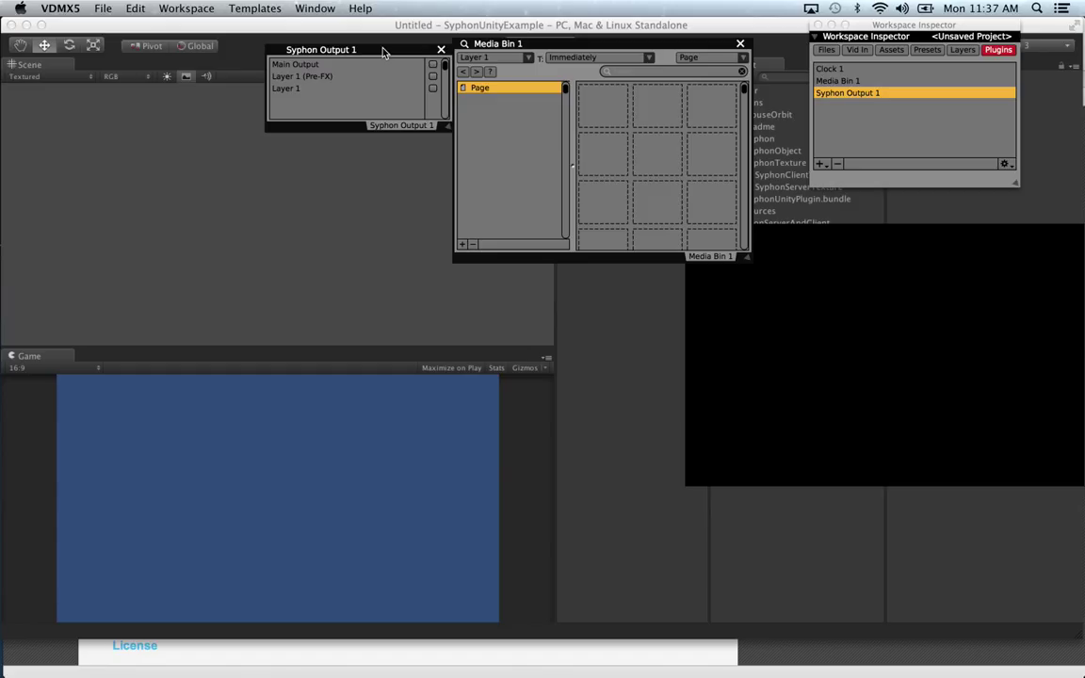
Add two more layers to the Canvas/Main Output and check the layers offered in the Syphon Output list.
left_click(963, 50)
left_click(819, 162)
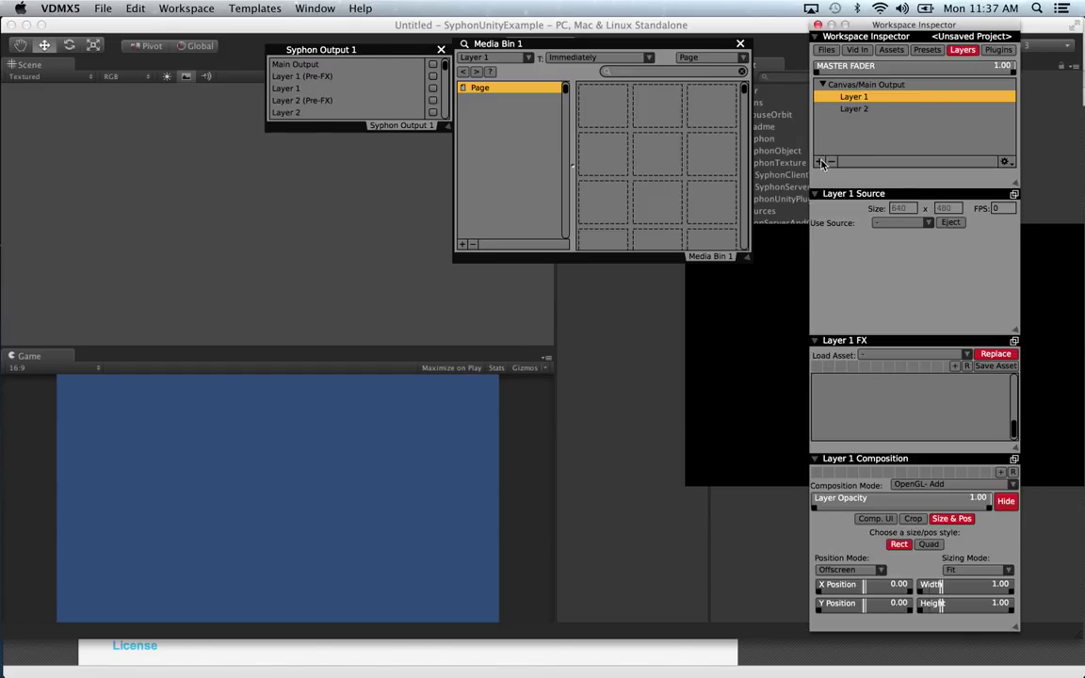
left_click(819, 162)
scroll(325, 92, "down", 1)
scroll(329, 94, "up", 2)
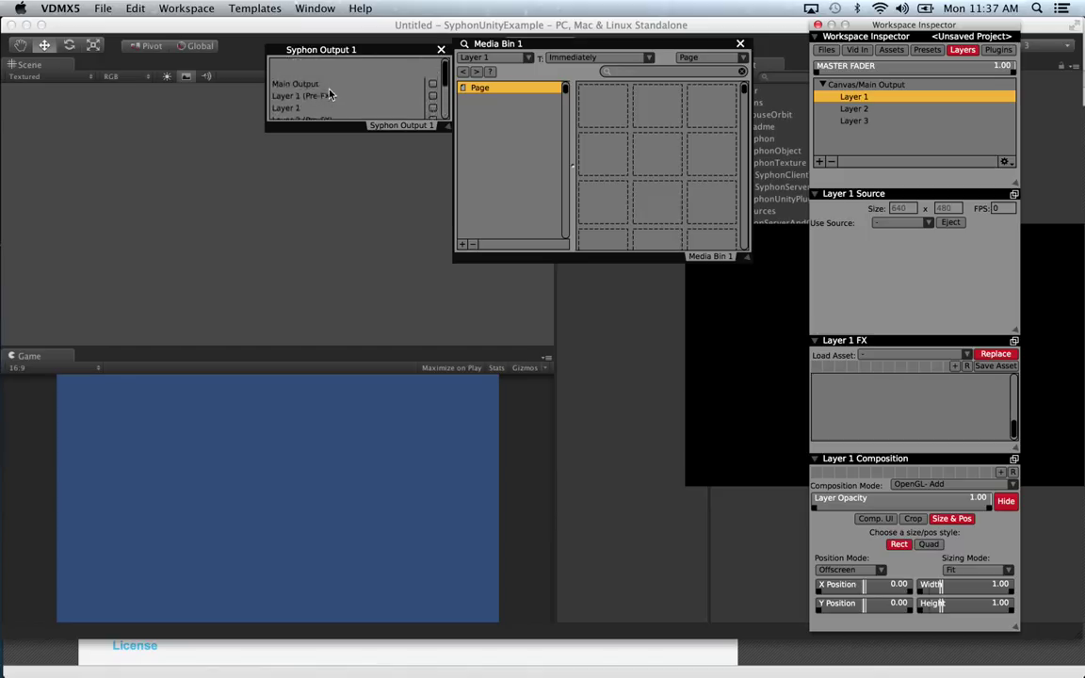
Rename Layer 1 as "boobies" and enable Syphon output for that layer.
double_click(856, 98)
type("b")
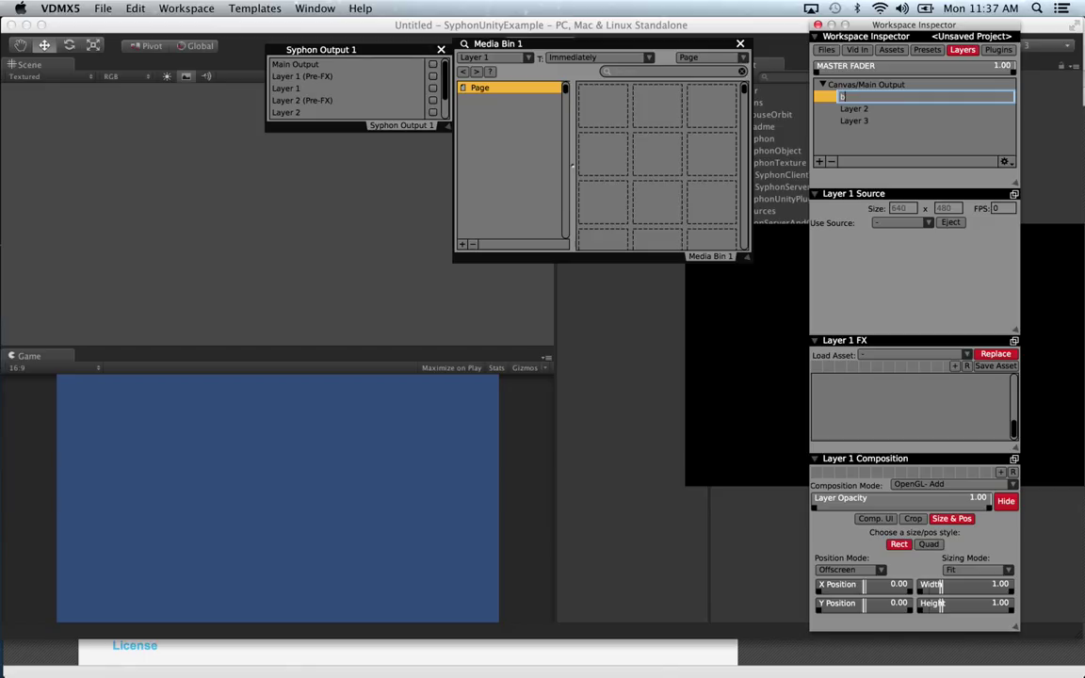
type("oobies")
key("Return")
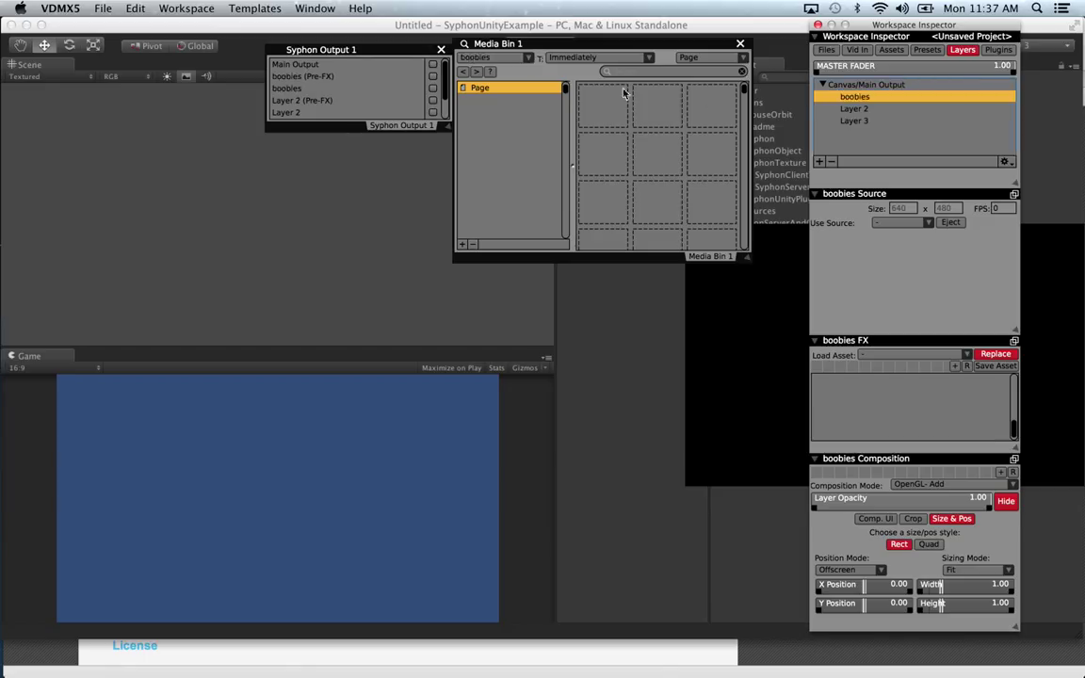
left_click(292, 89)
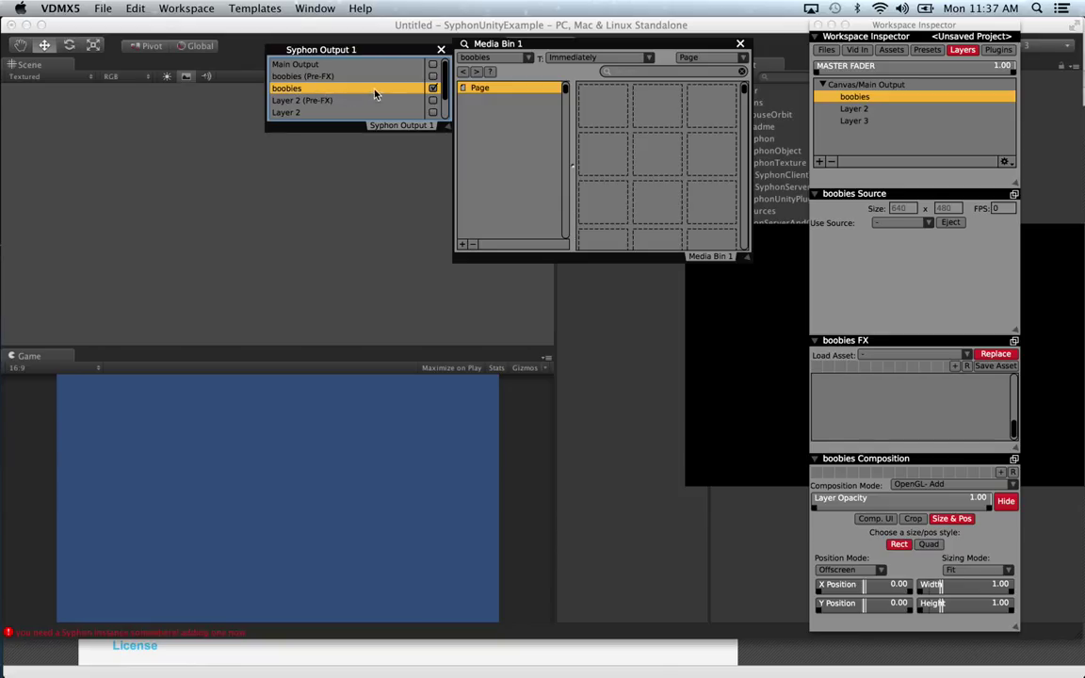
Set the source of the boobies layer to the QC source Jelly.qtz and move the video output window below the Syphon Output list.
left_click(903, 224)
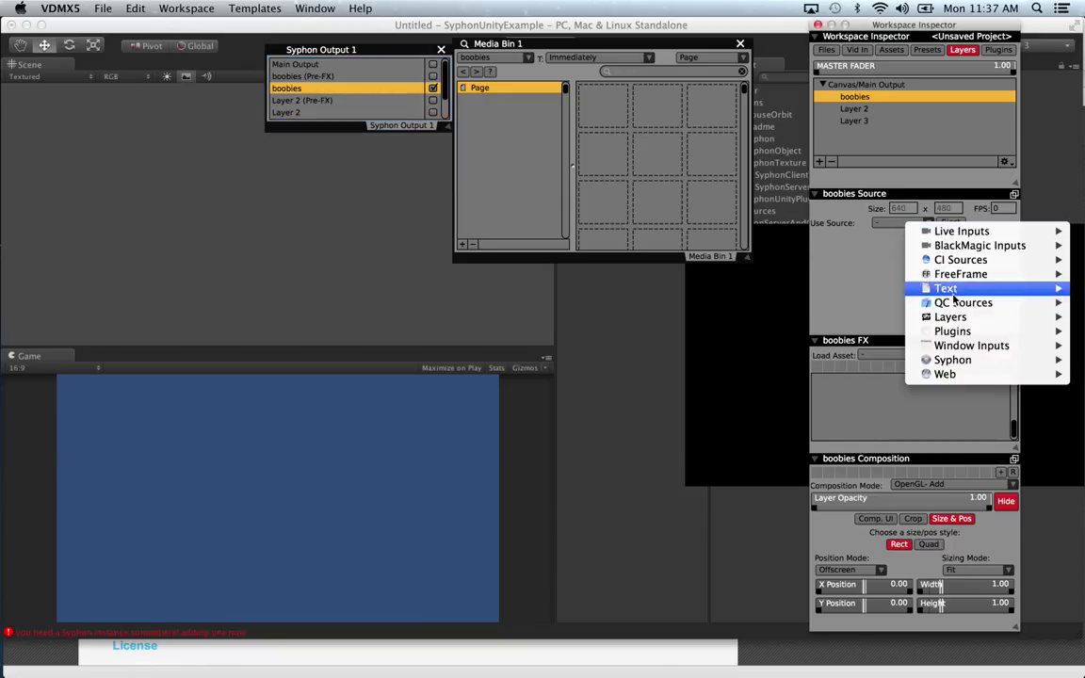
mouse_move(957, 307)
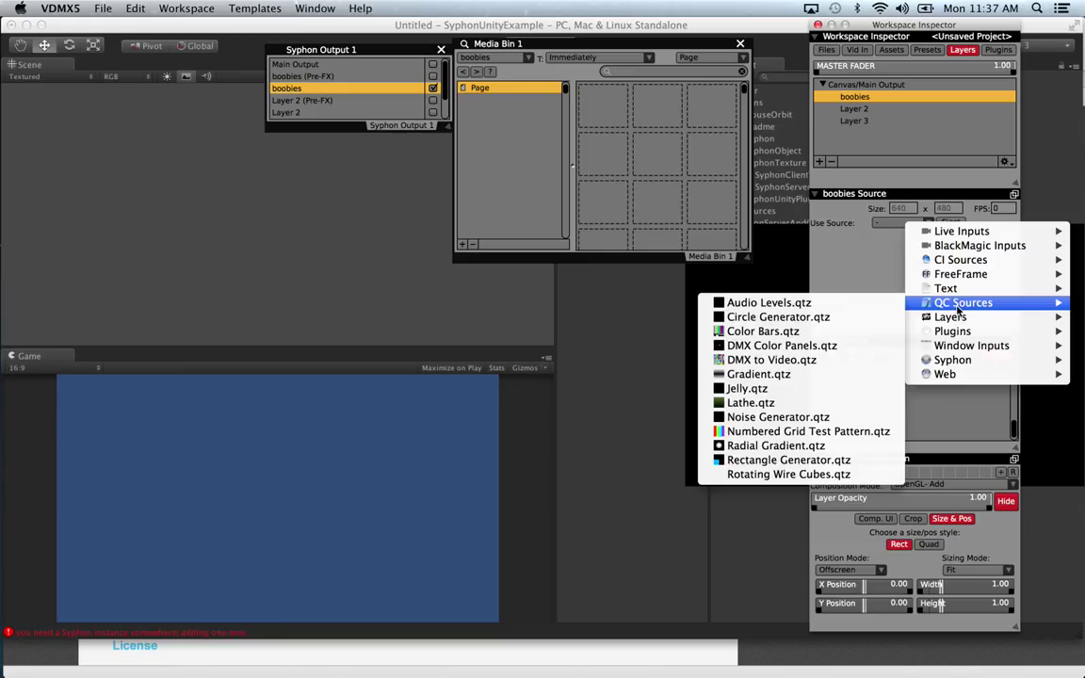
left_click(740, 389)
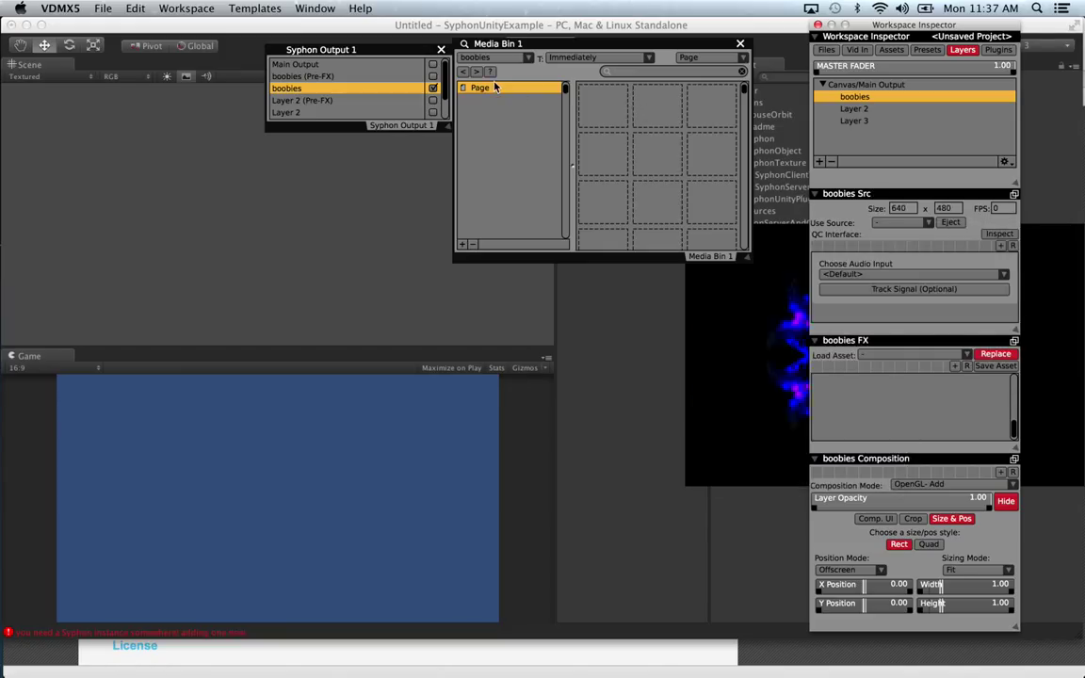
left_click_drag(692, 293, 49, 214)
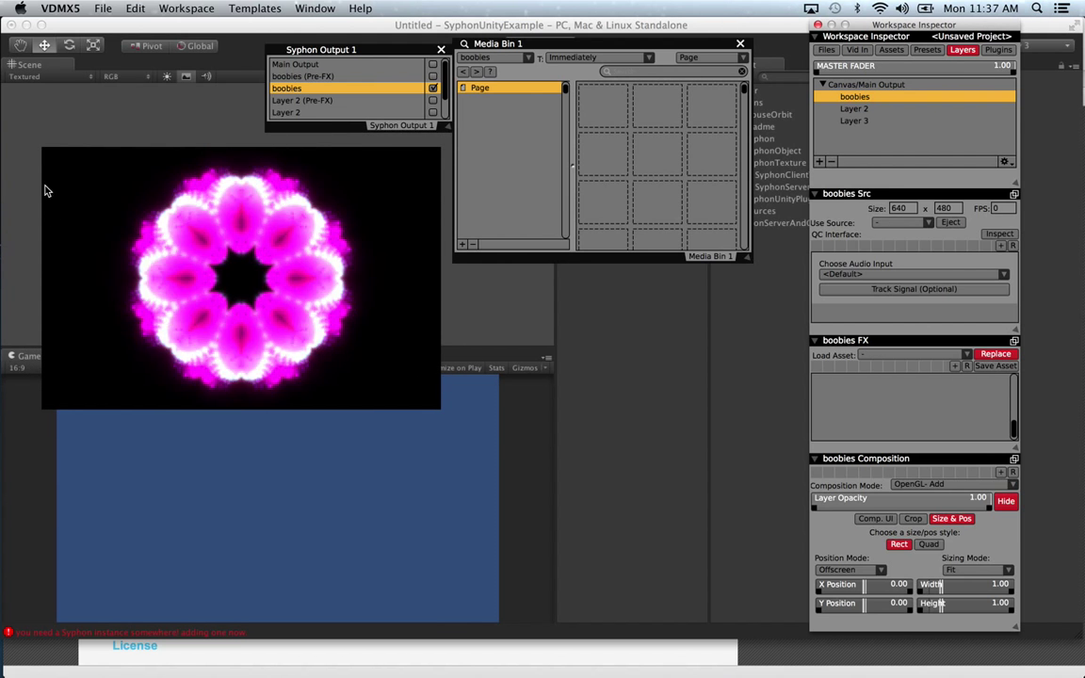
Switch to Syphon Recorder and check the boobies – VDMX5 source in its preview.
left_click(19, 187)
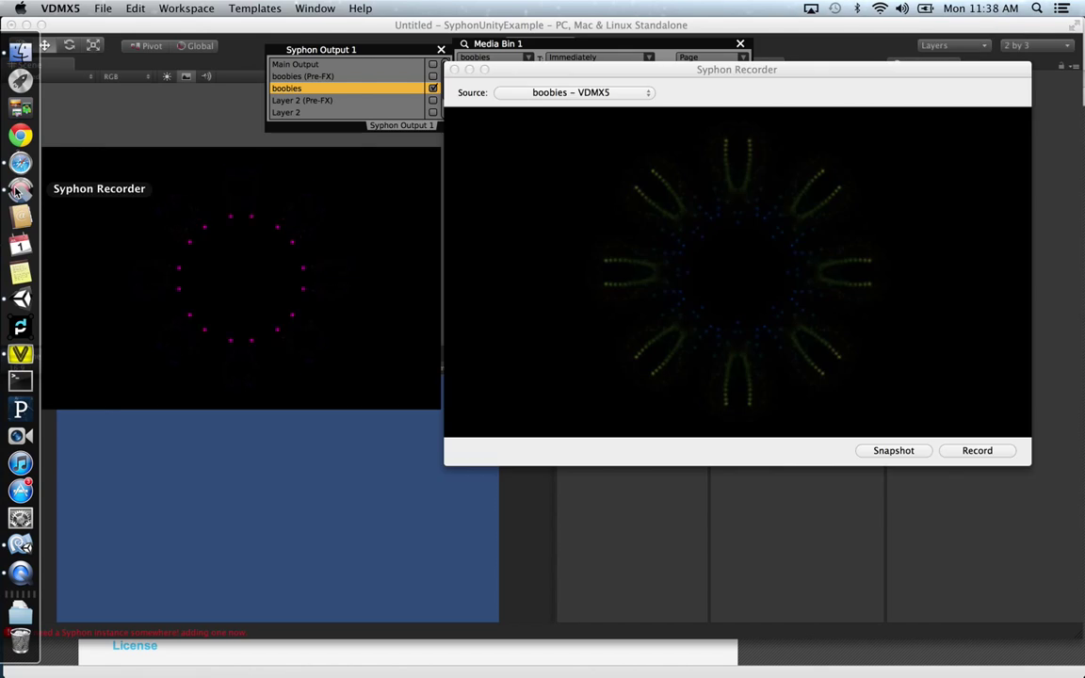
left_click(549, 94)
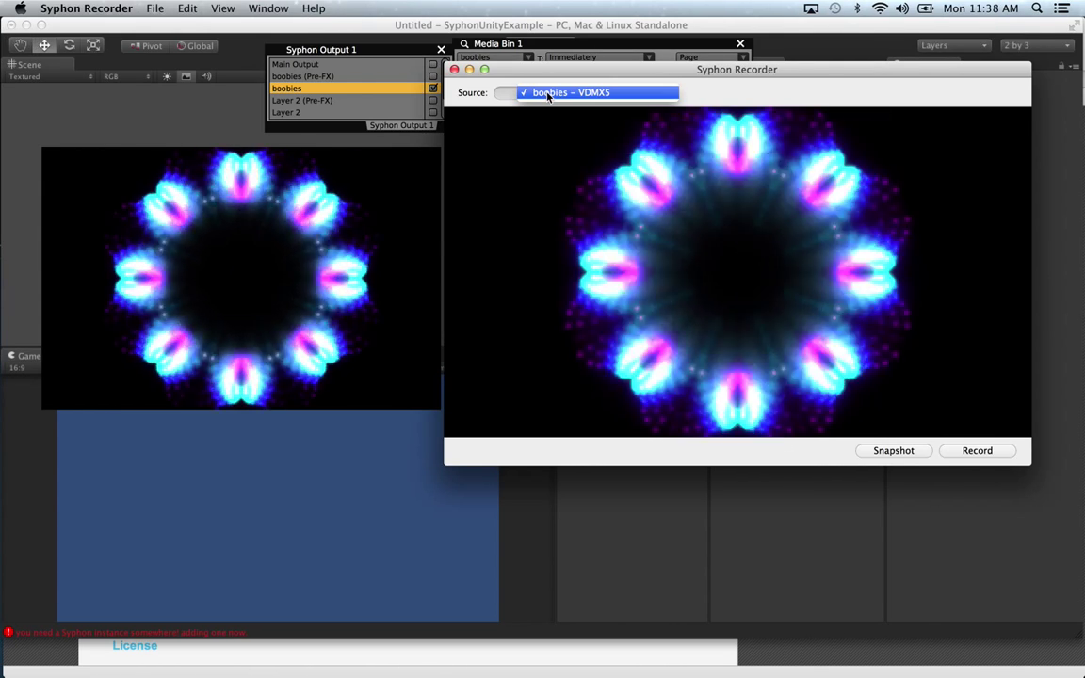
left_click(565, 92)
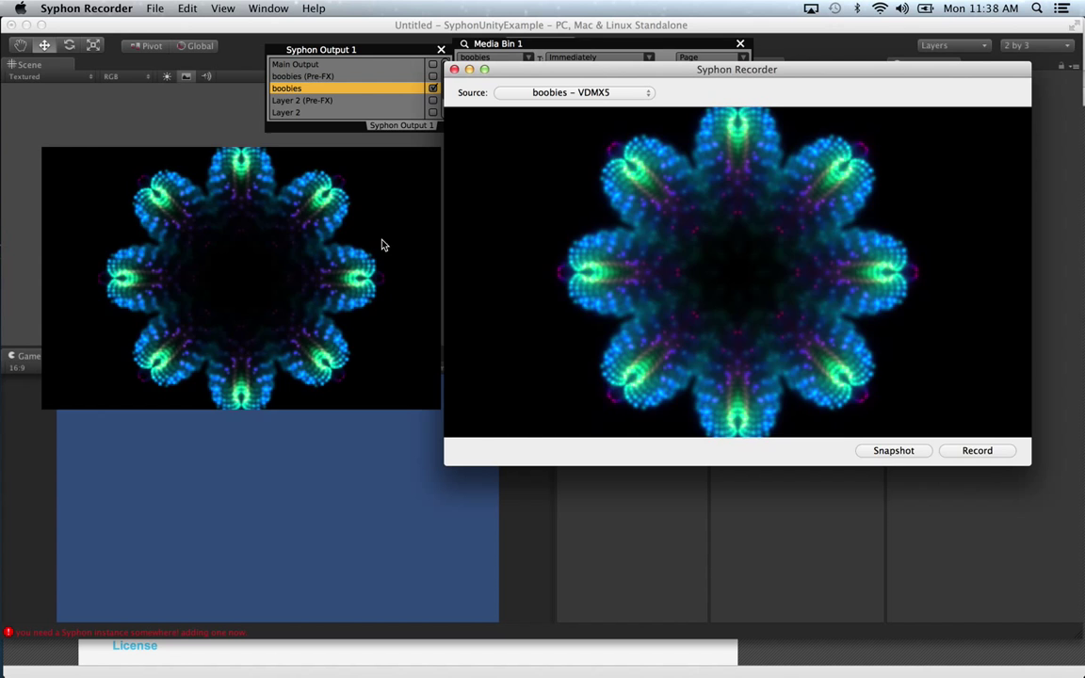
Switch to Unity and apply the Syphon script from the Plugins folder to the Main Camera.
left_click(340, 278)
key("super+Tab")
key("super+Tab")
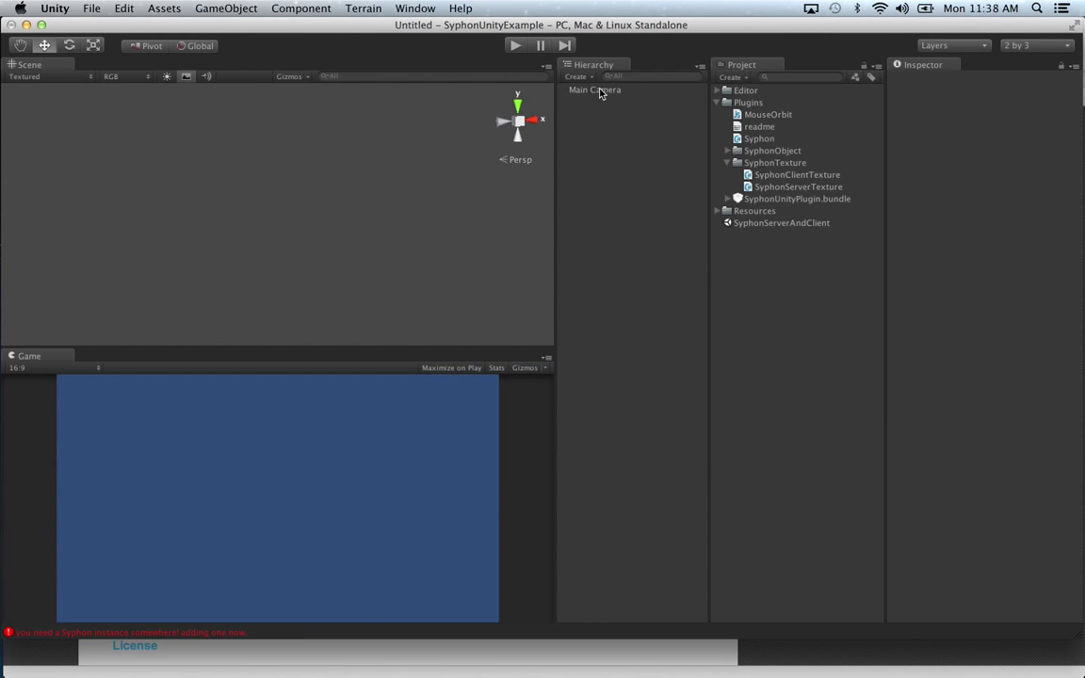
left_click(599, 90)
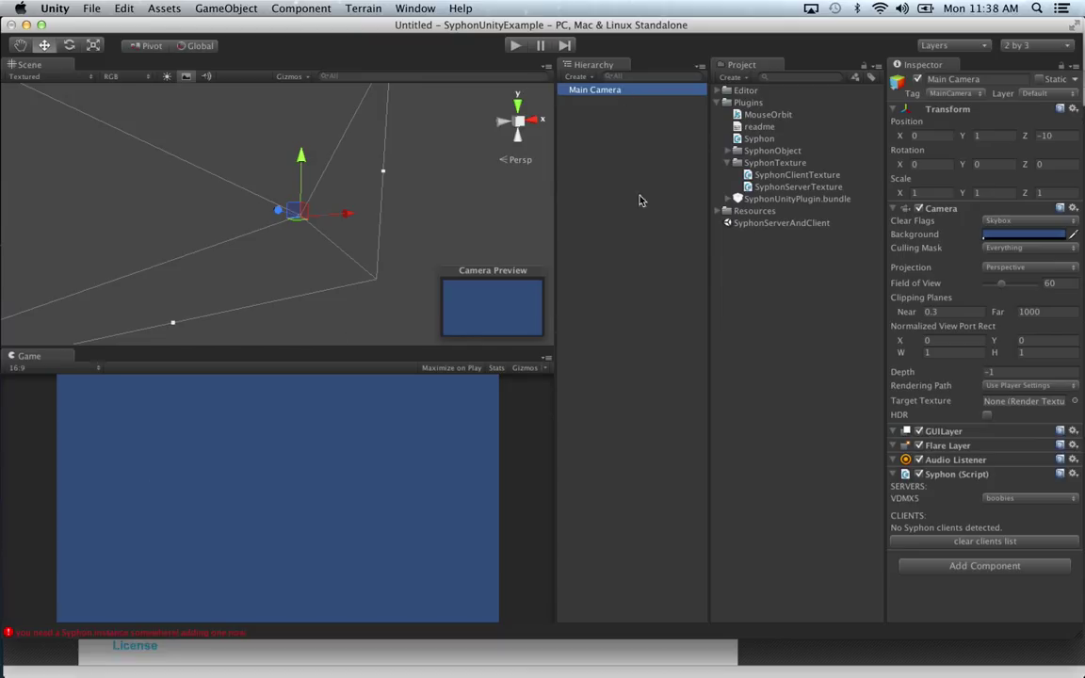
left_click(765, 139)
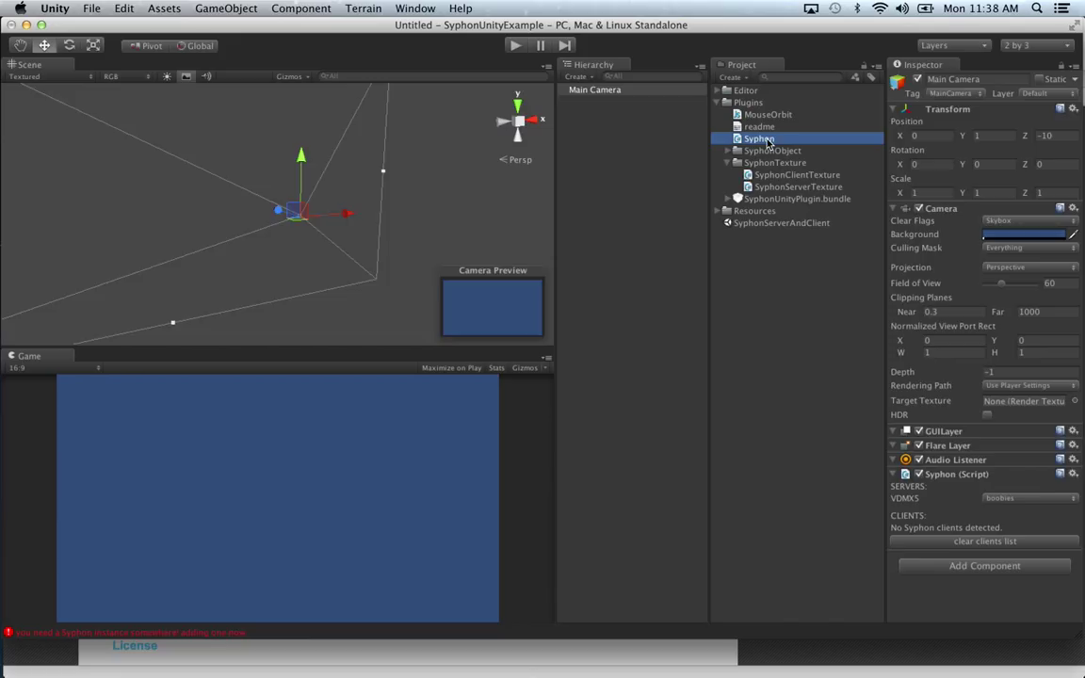
left_click_drag(765, 140, 601, 93)
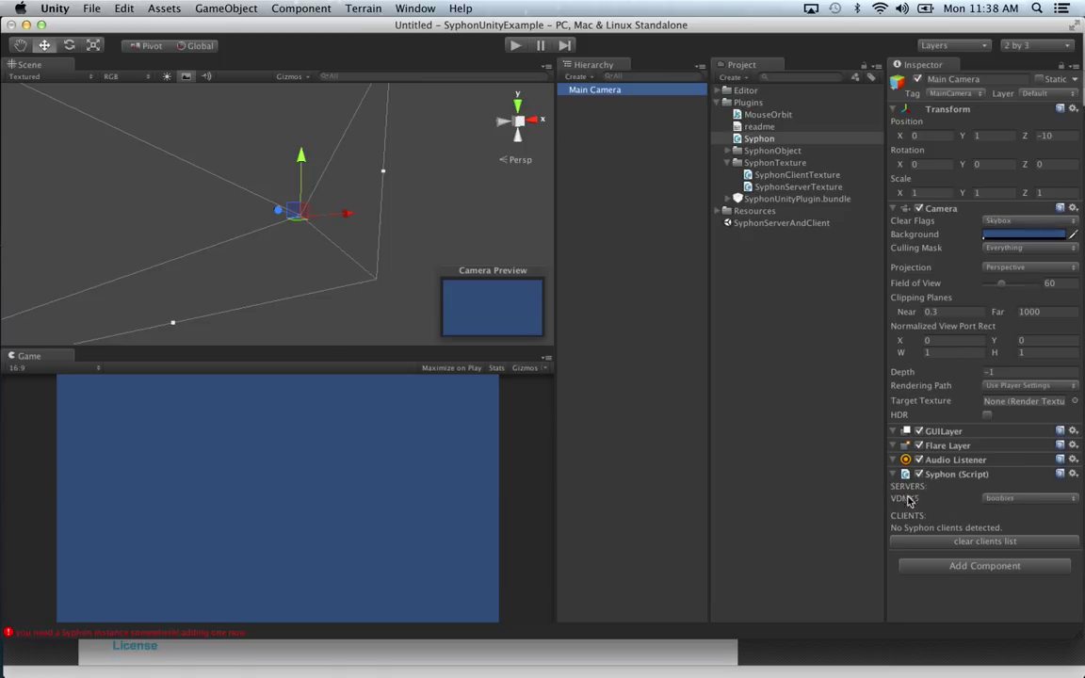
Add the VDMX5 server boobies as a client in the Main Camera's Syphon script.
left_click(1006, 500)
left_click(1006, 500)
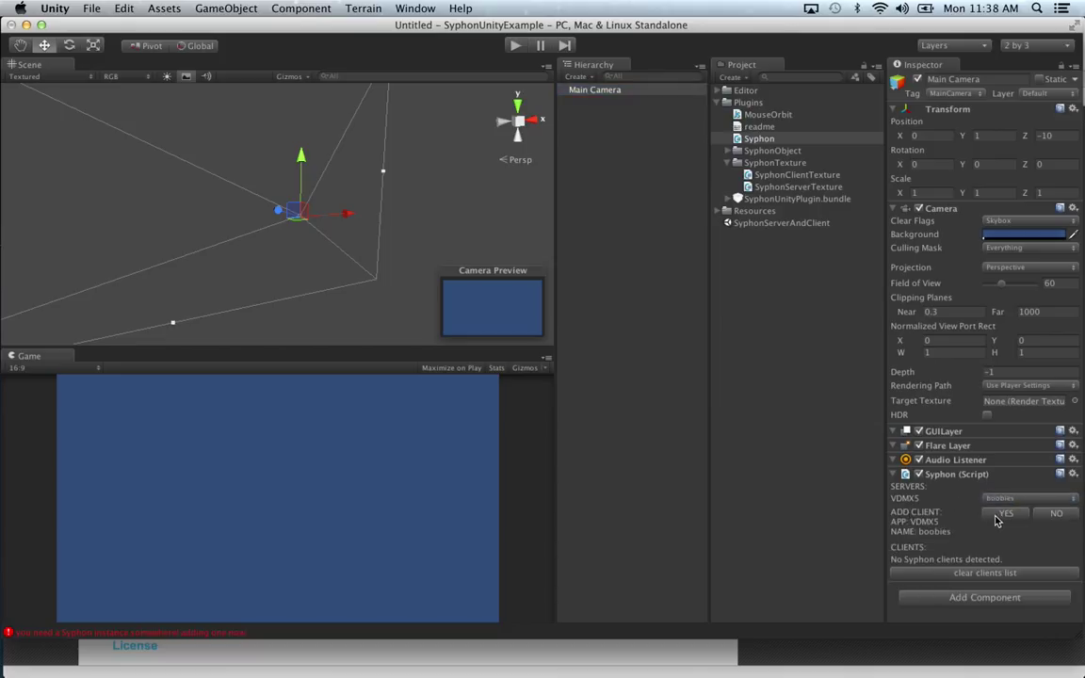
left_click(1001, 515)
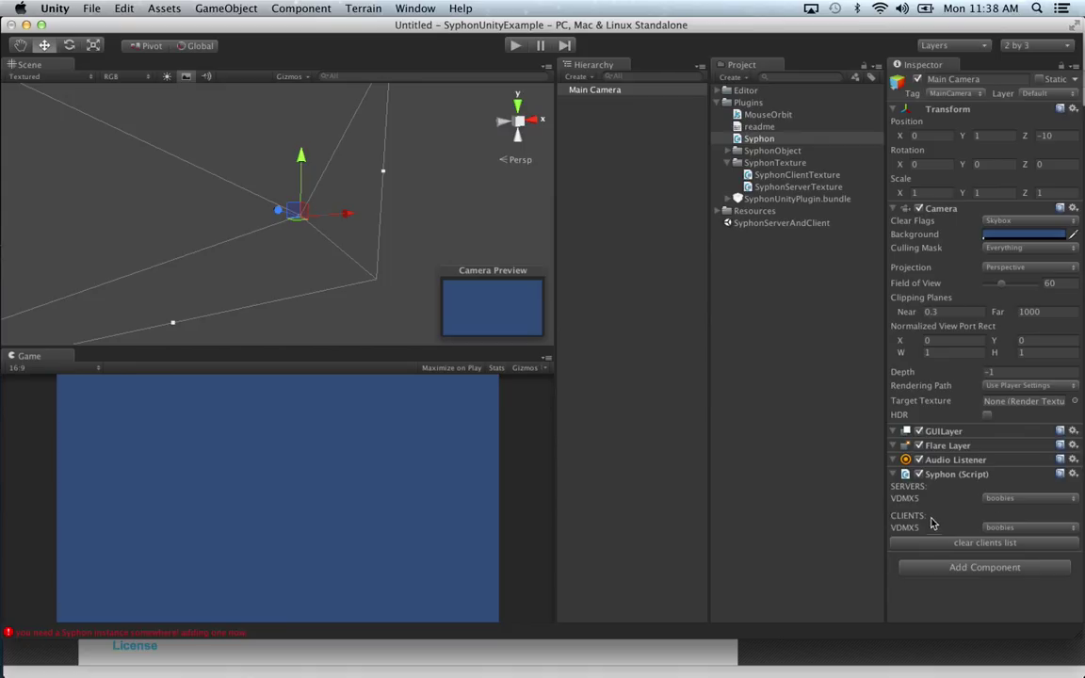
Create a Plane object in the scene.
left_click(226, 8)
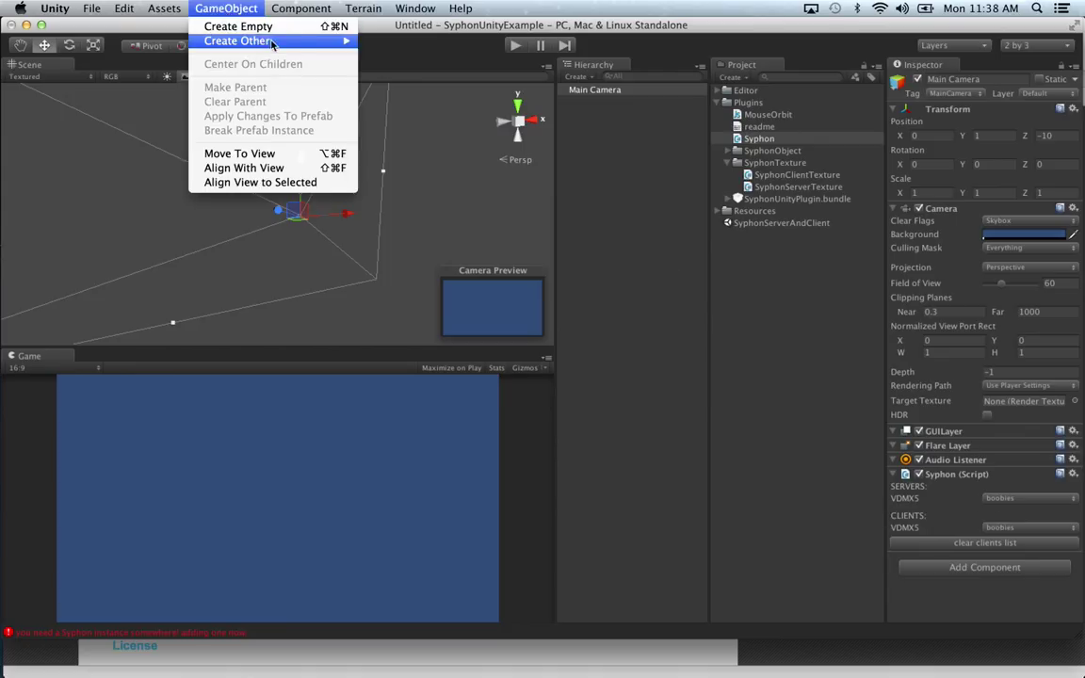
key("super+Tab")
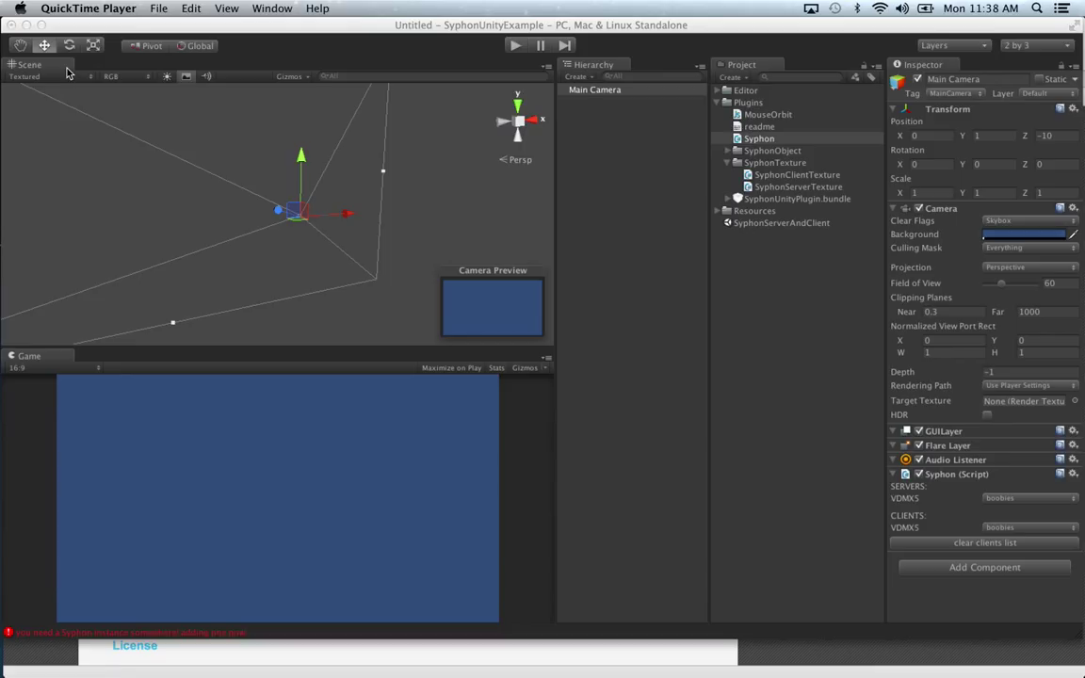
left_click(191, 8)
key("Escape")
left_click(306, 42)
left_click(225, 8)
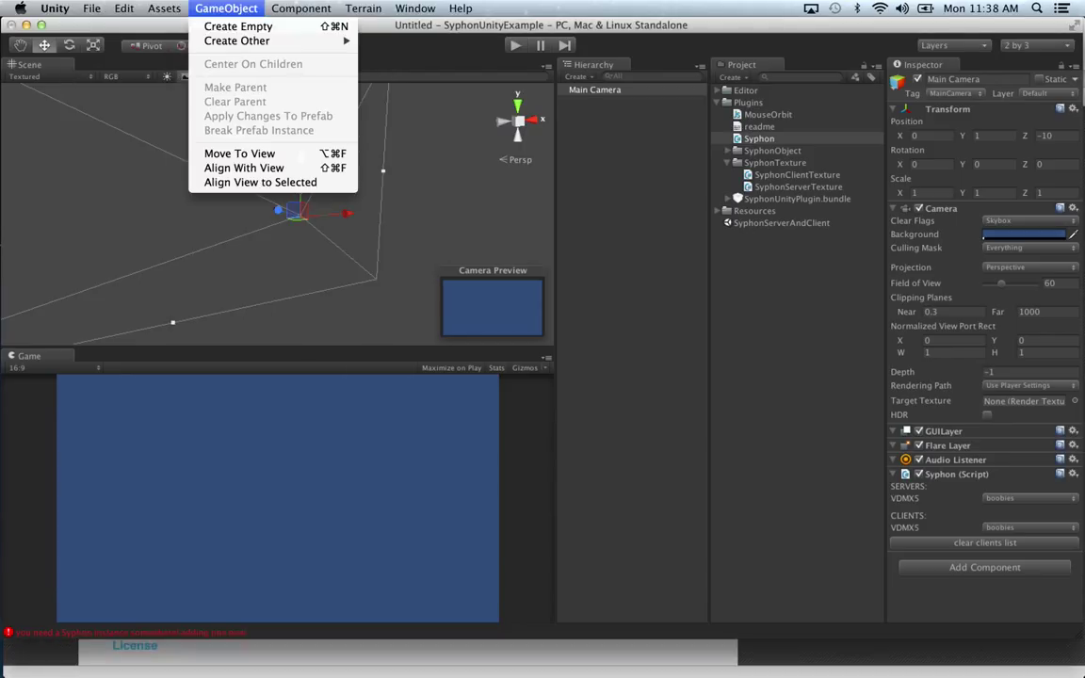
mouse_move(259, 41)
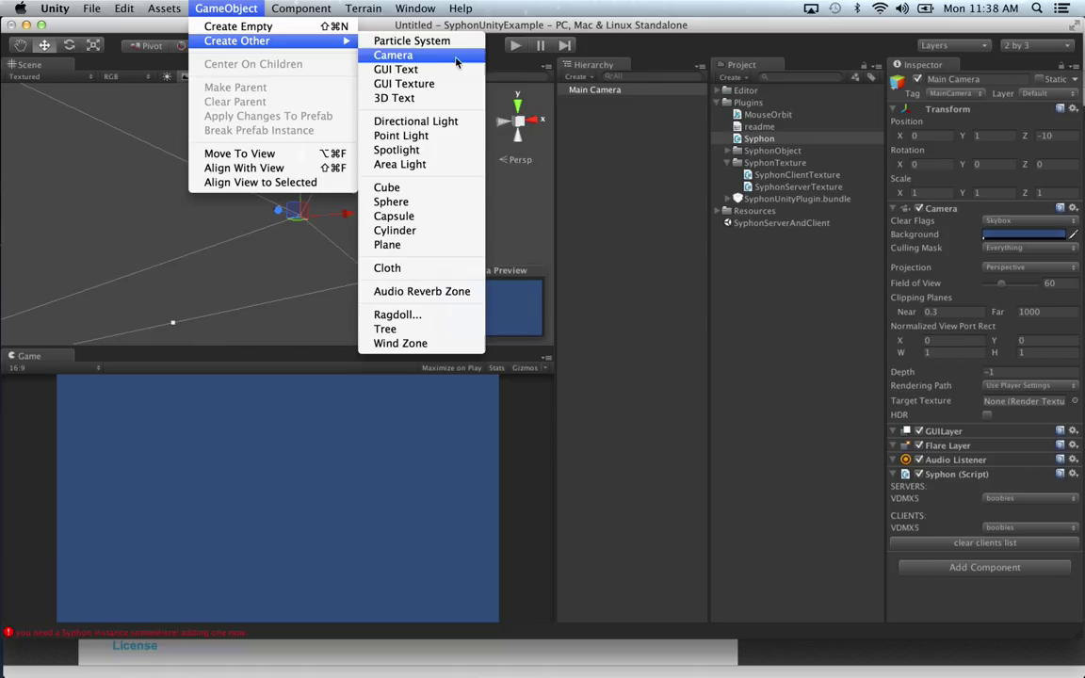
left_click(425, 245)
Add a directional light, raise it to about Y 3.07 and rotate it to about X 44.7, Y -26.9, Z 4.2.
left_click(225, 8)
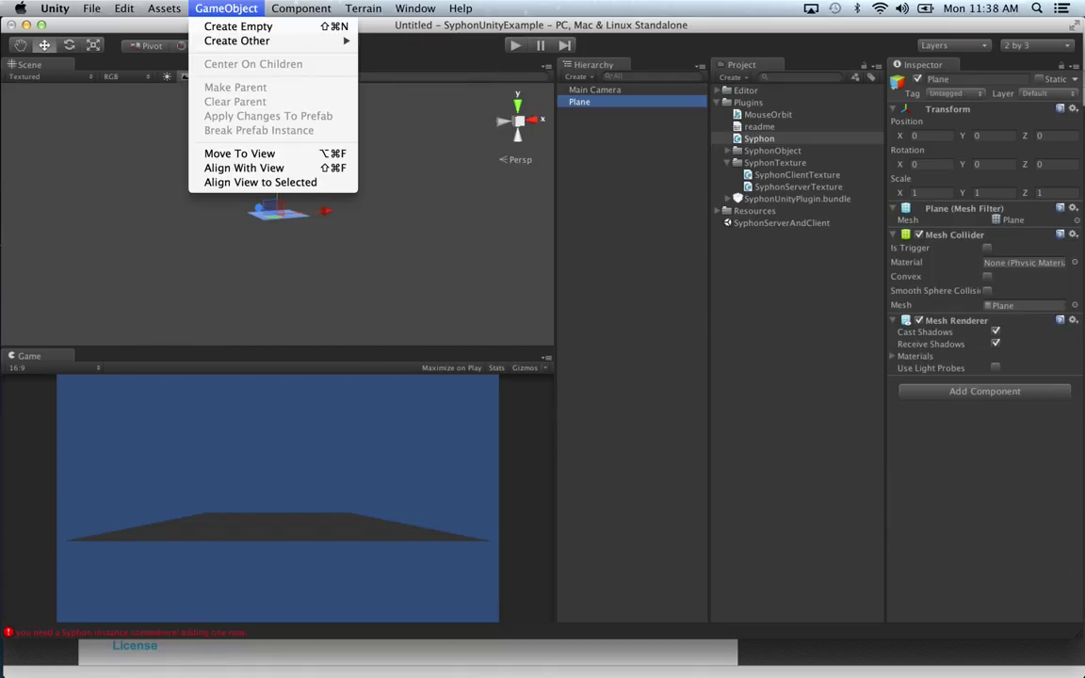
mouse_move(263, 41)
left_click(412, 126)
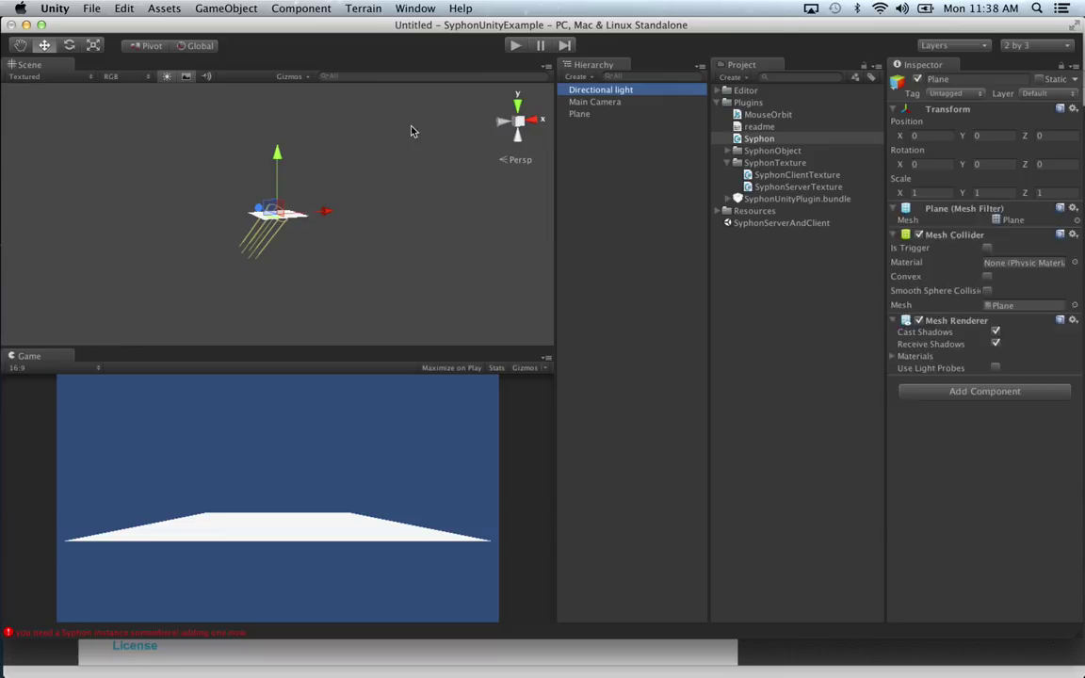
left_click_drag(267, 165, 308, 166)
key("e")
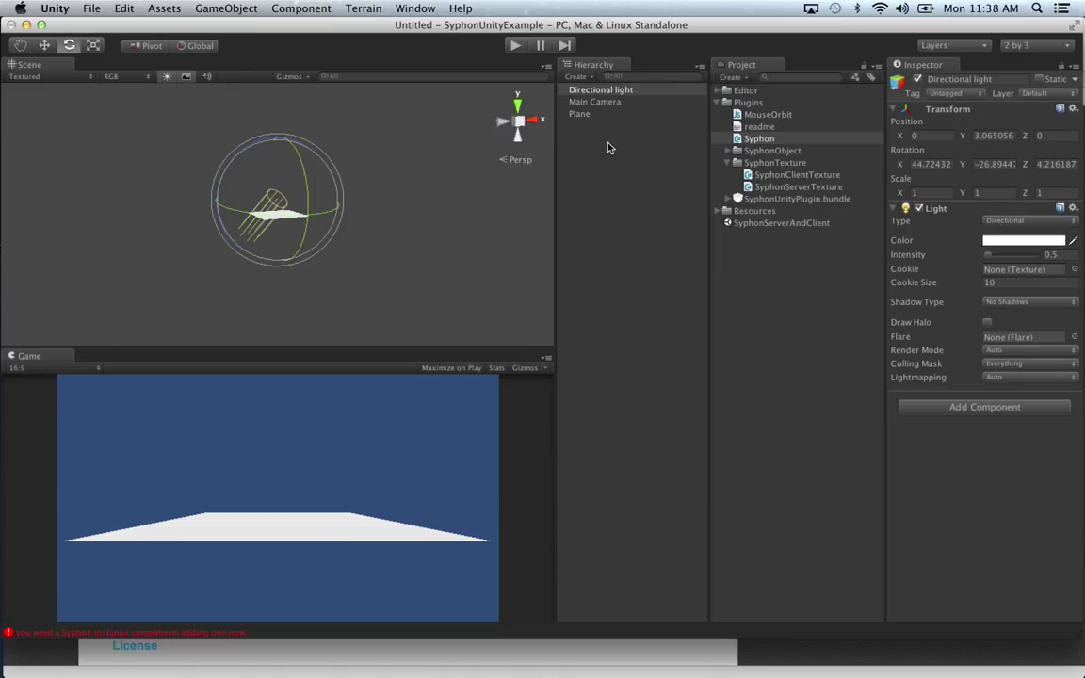
Raise the Main Camera to about Y 3.58 and tilt it down about 18.4 degrees toward the plane.
left_click(611, 104)
key("w")
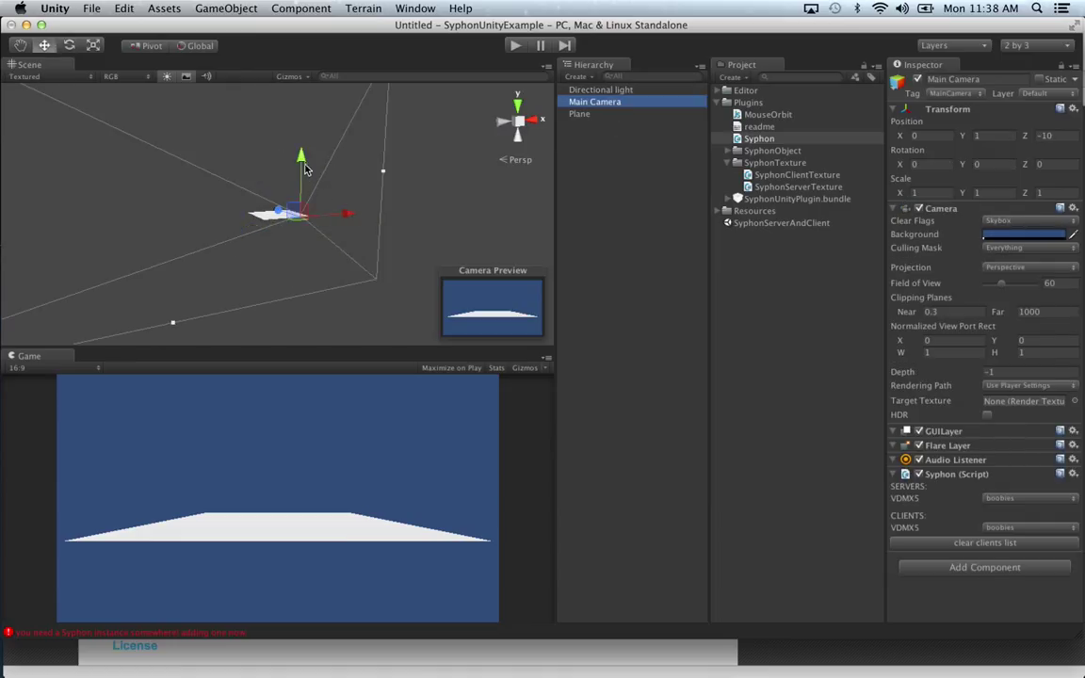
left_click_drag(304, 169, 318, 134)
key("e")
Switch to VDMX5 to view the boobies layer's video output, and return to Unity.
key("super+Tab")
key("super+Tab")
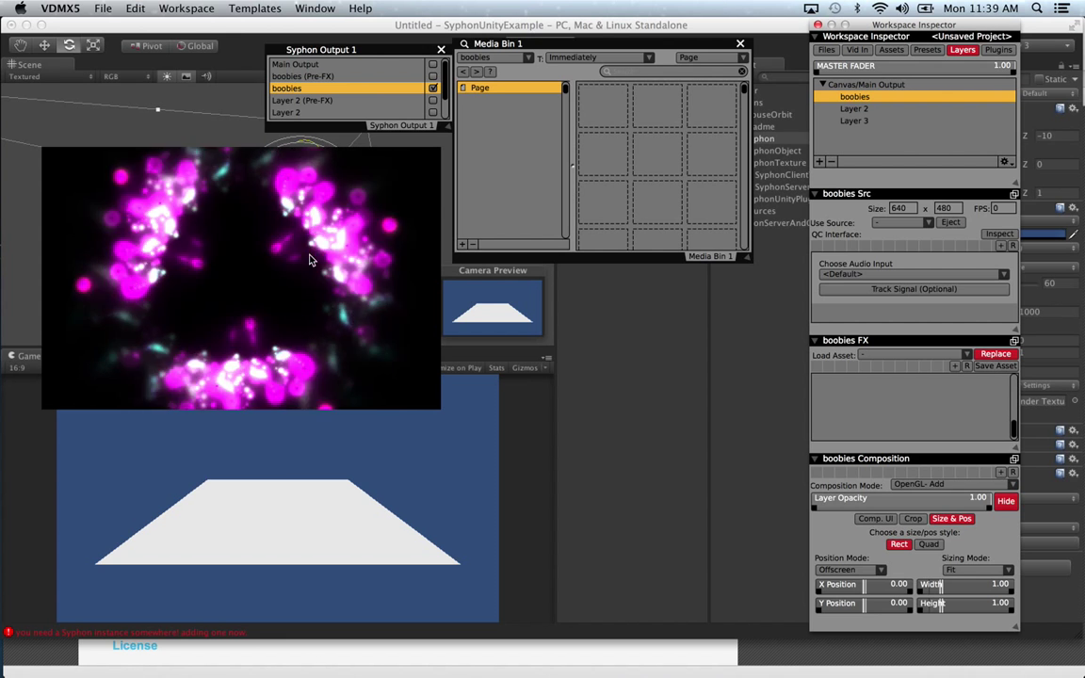
left_click(361, 412)
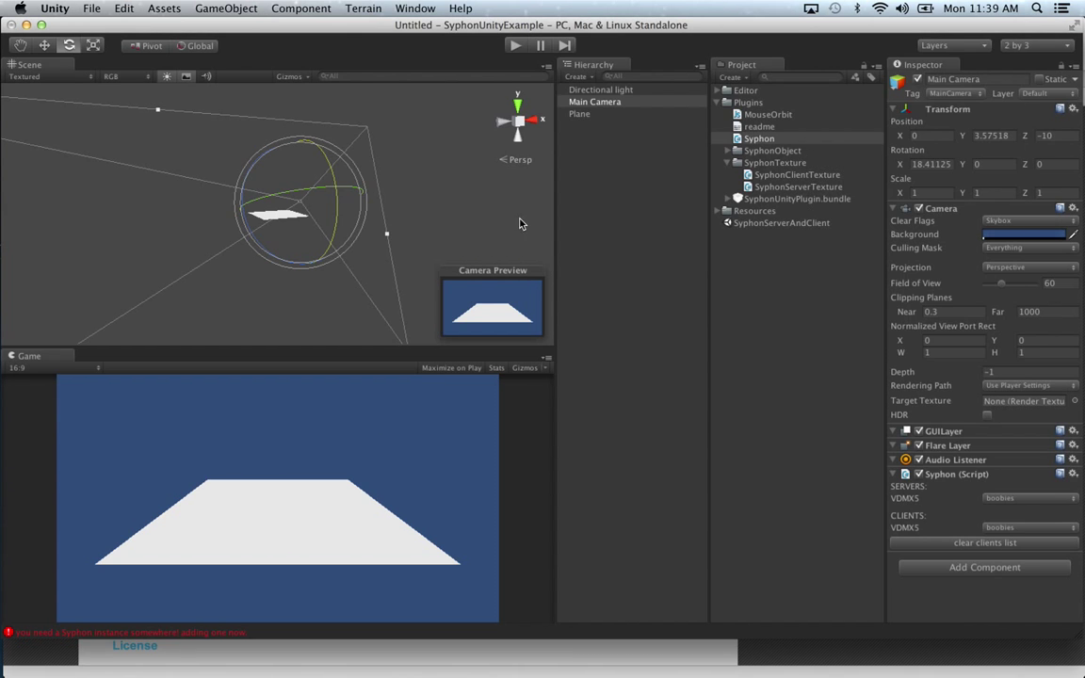
Attach the SyphonClientTexture script to the Plane and set its Client App Name to VDMX5.
left_click(606, 115)
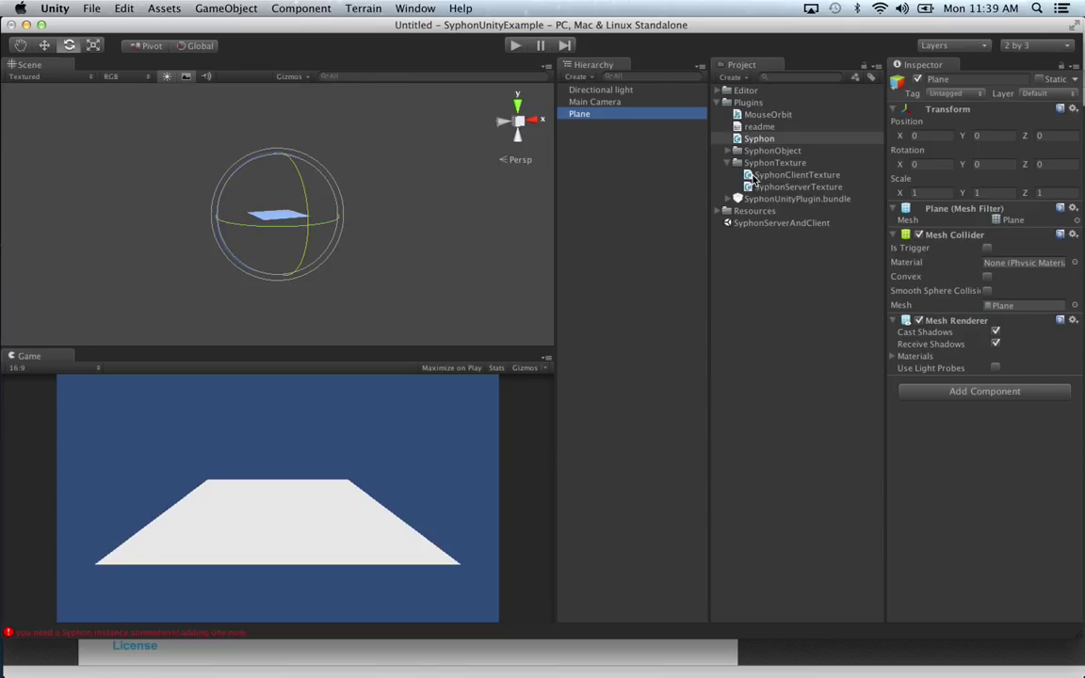
left_click(794, 177)
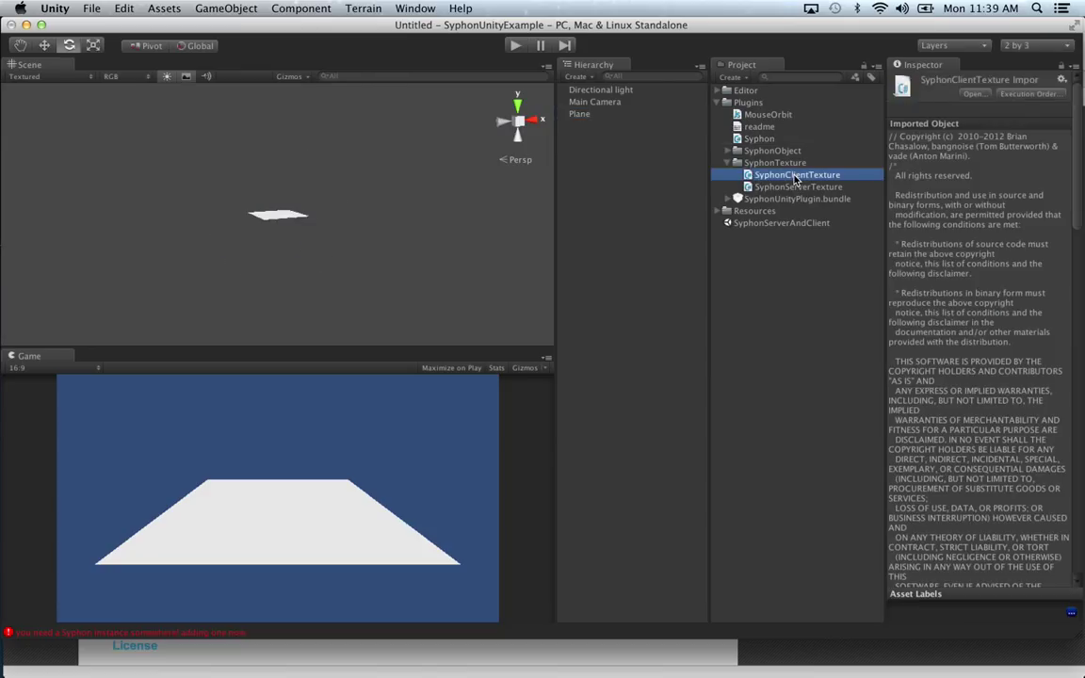
left_click_drag(791, 180, 581, 115)
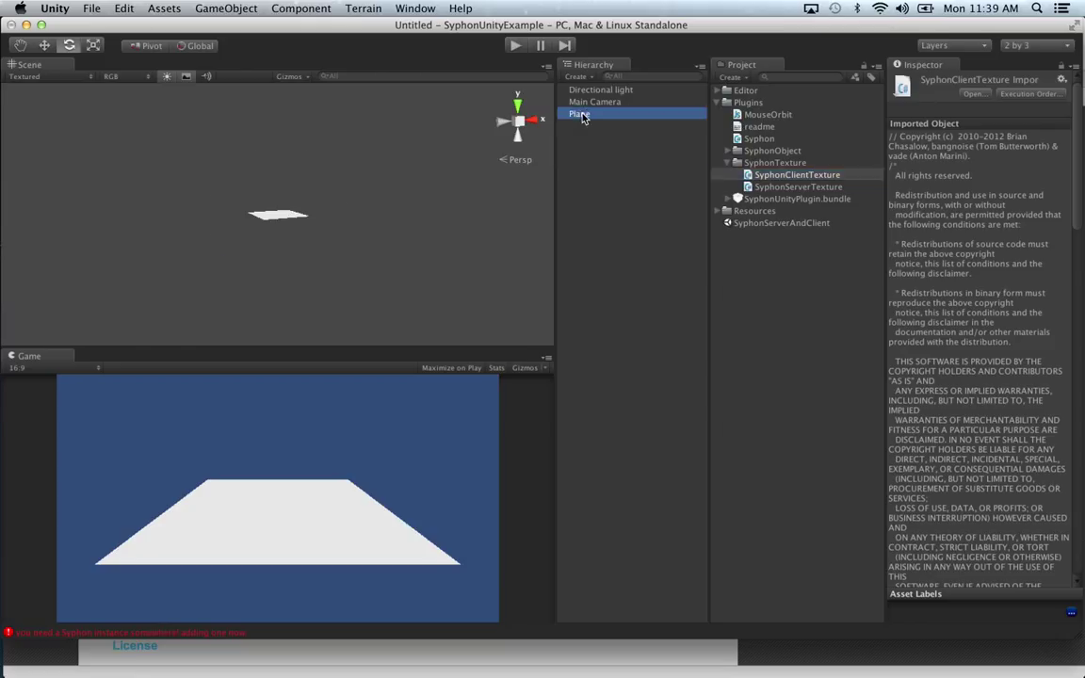
left_click(1004, 406)
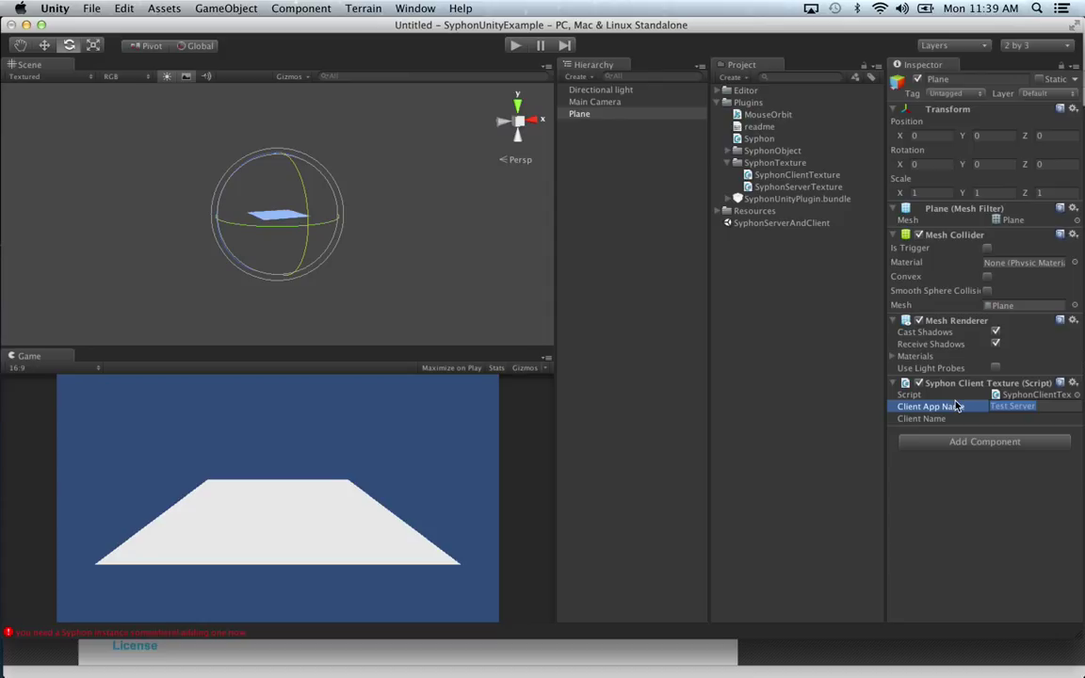
type("VDMX5")
key("Return")
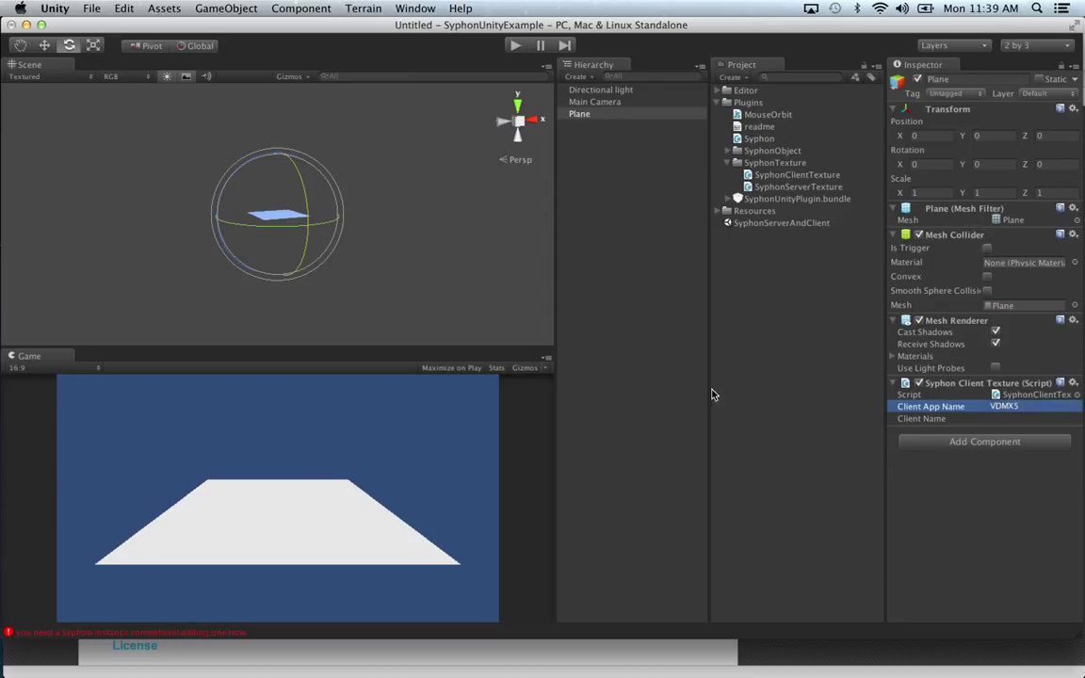
Check the Main Camera's Syphon server and client entries, and set the Plane's Client Name to boobies.
left_click(601, 102)
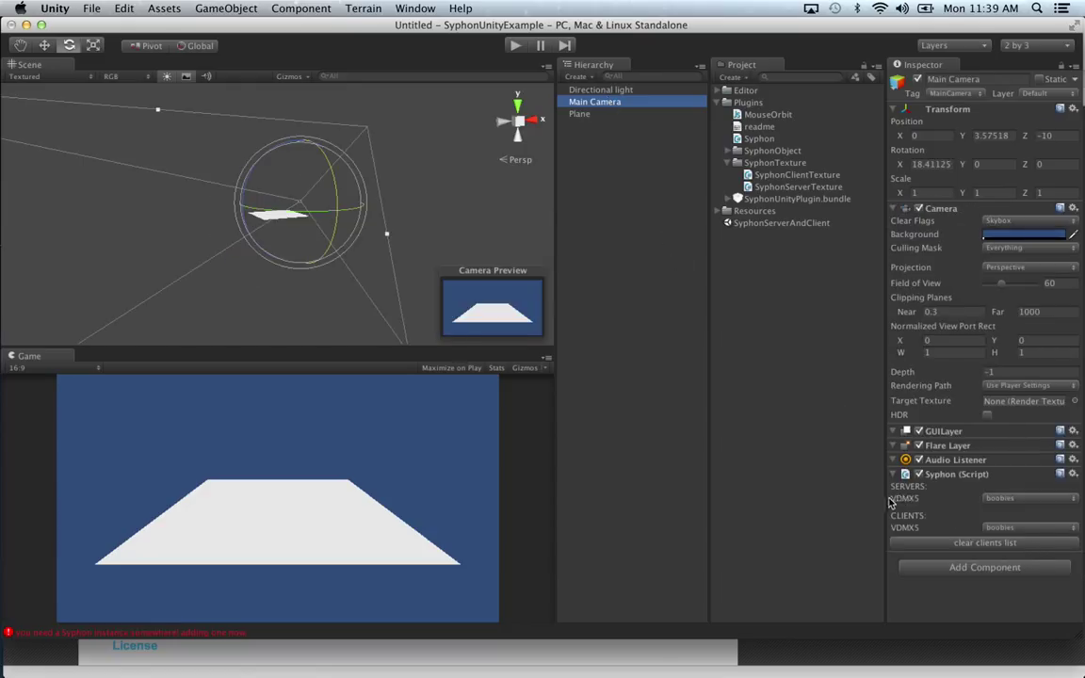
left_click(589, 126)
left_click(581, 115)
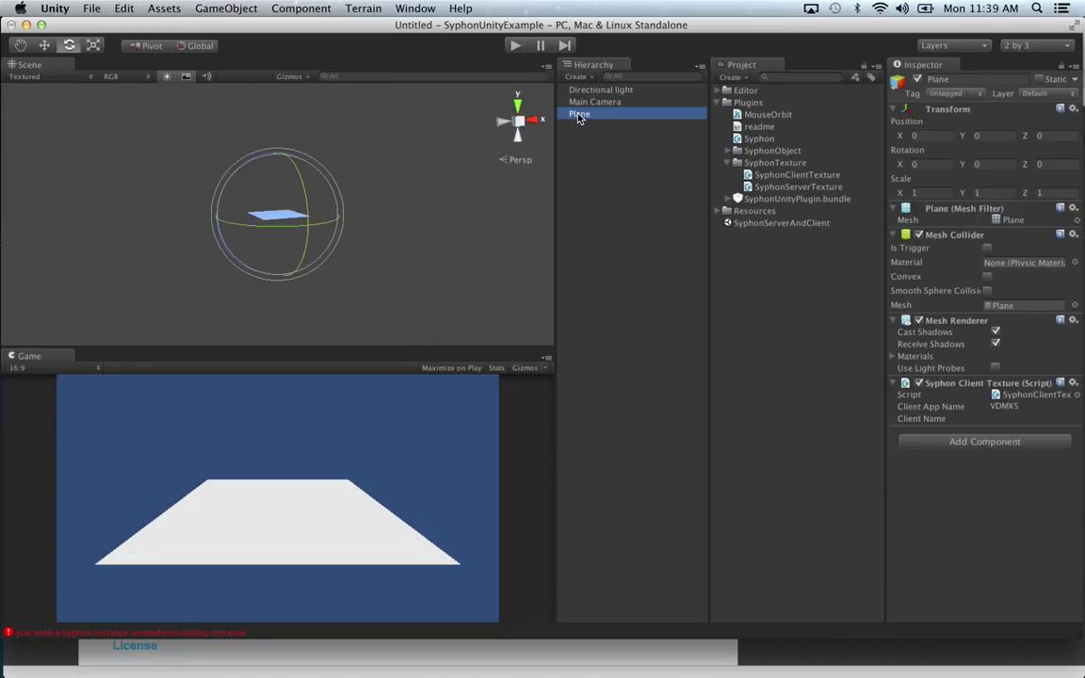
left_click(1006, 419)
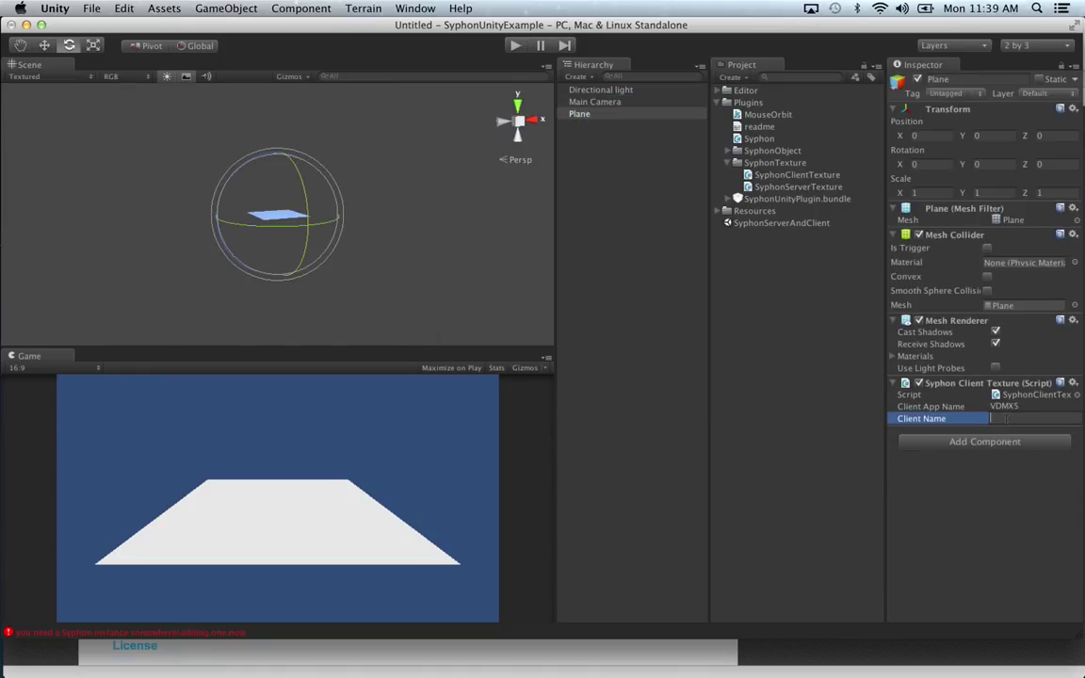
type("boopies")
key("Return")
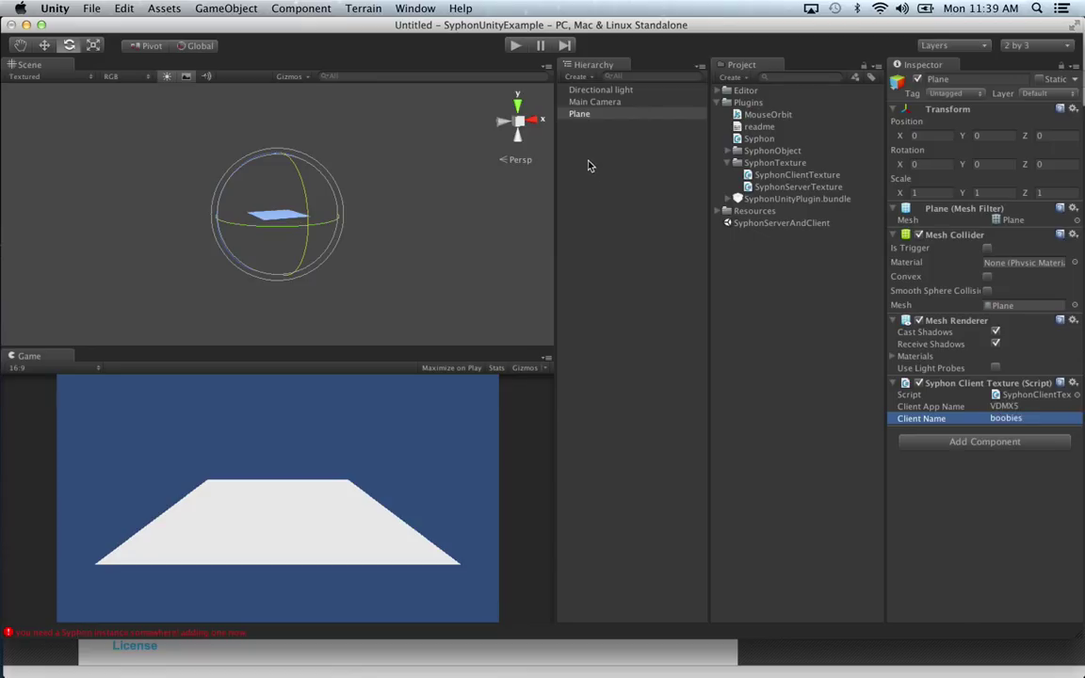
Compare the Syphon settings of the Main Camera and Plane, play the scene and switch to VDMX5 to compare the video output.
left_click(595, 101)
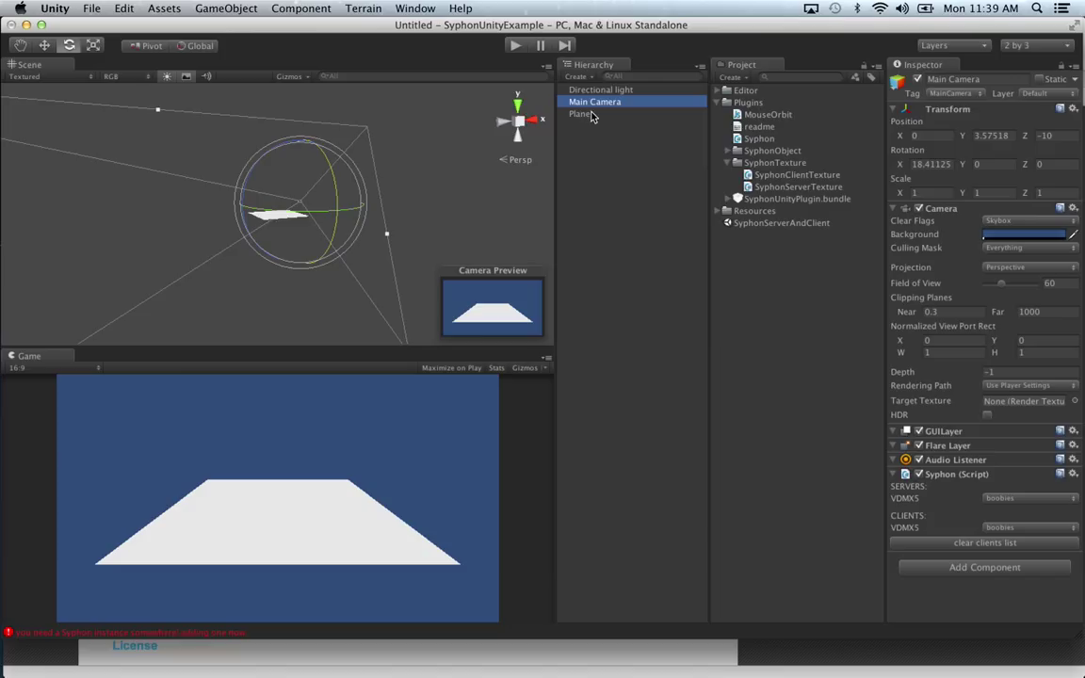
left_click(587, 114)
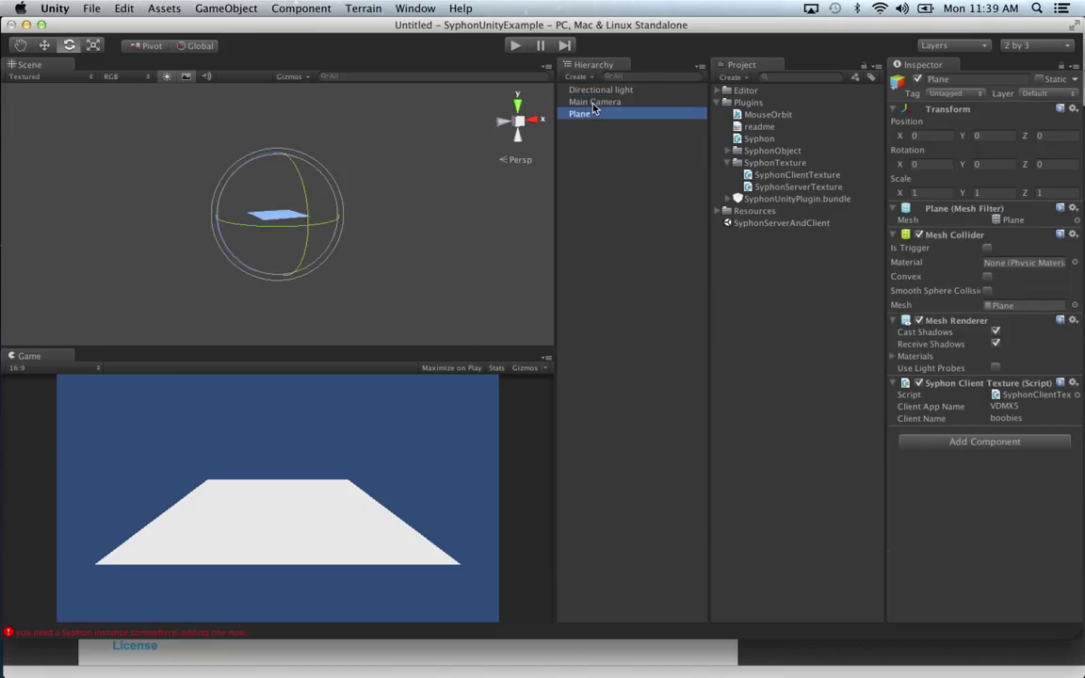
left_click(516, 45)
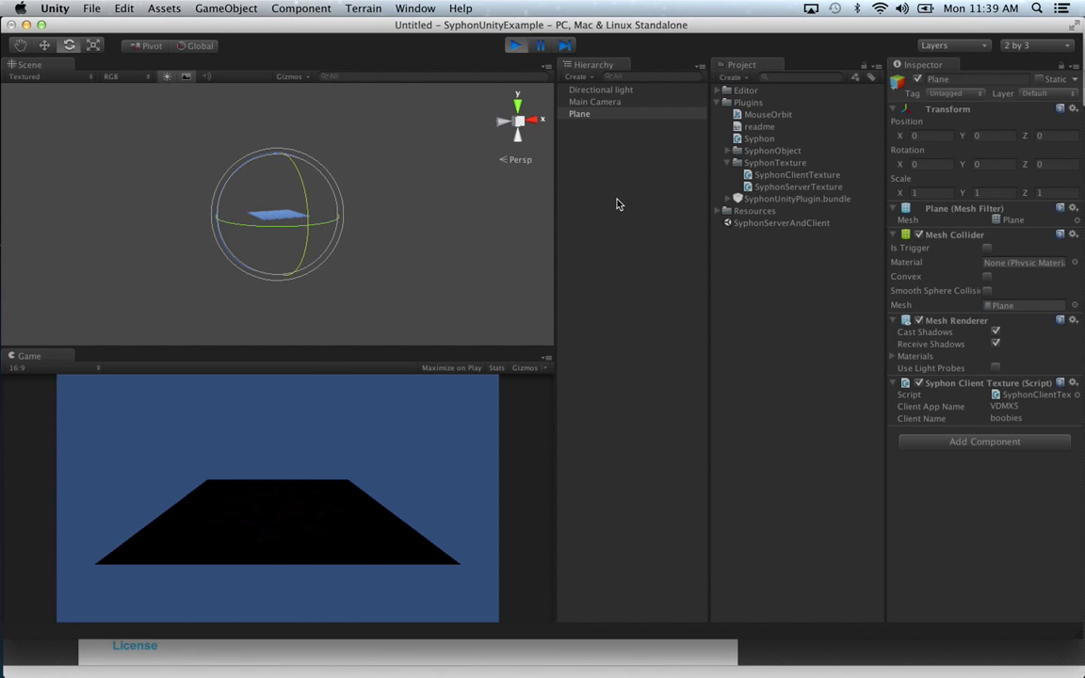
key("super+Tab")
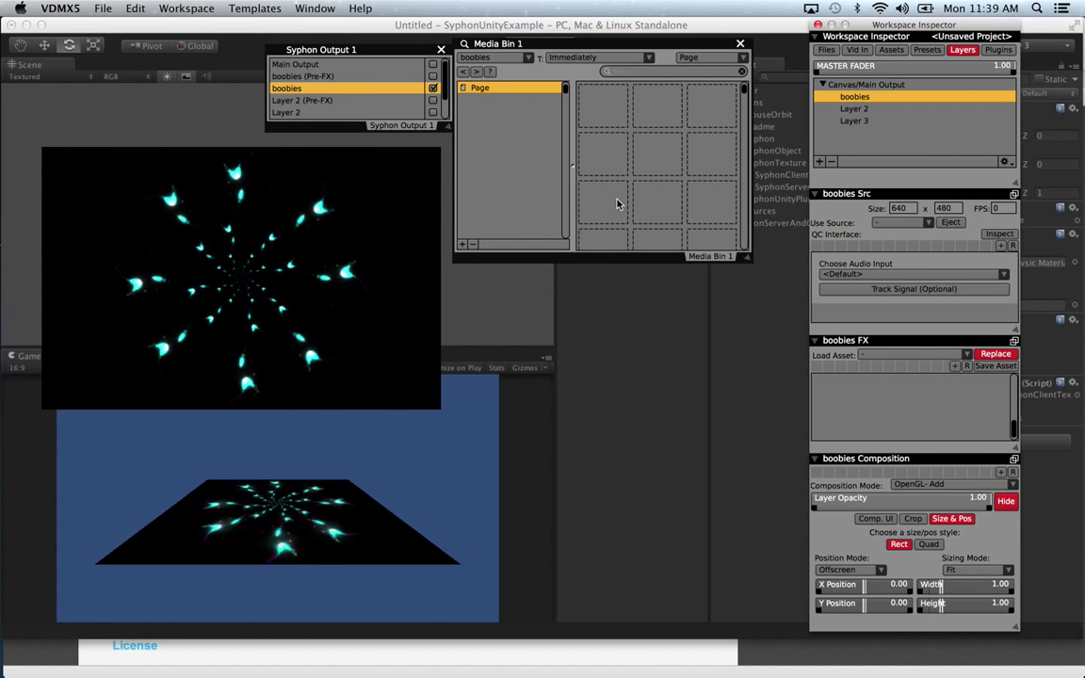